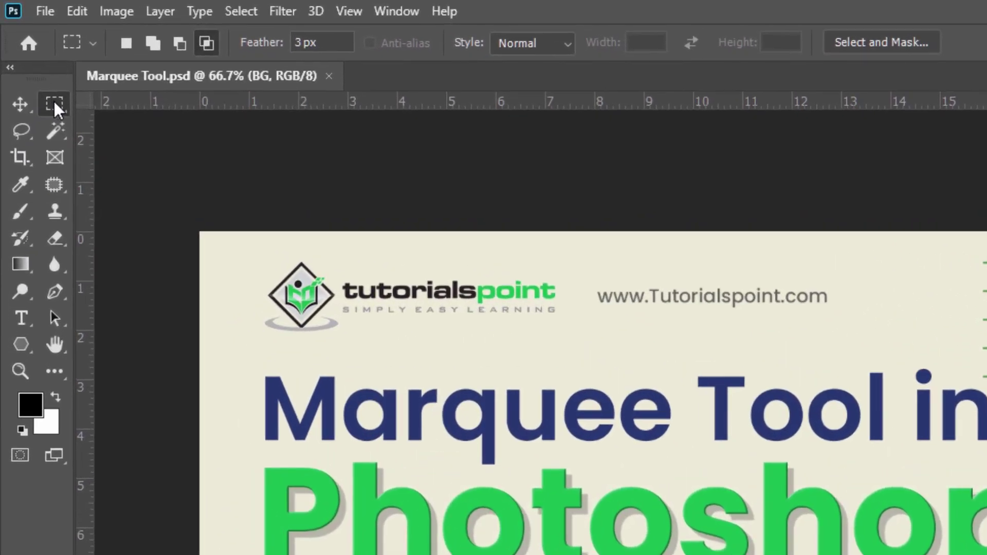
# Examine the marquee tool variants, switching to the Move tool and back to the Rectangular Marquee tool
pyautogui.rightClick(54, 101)
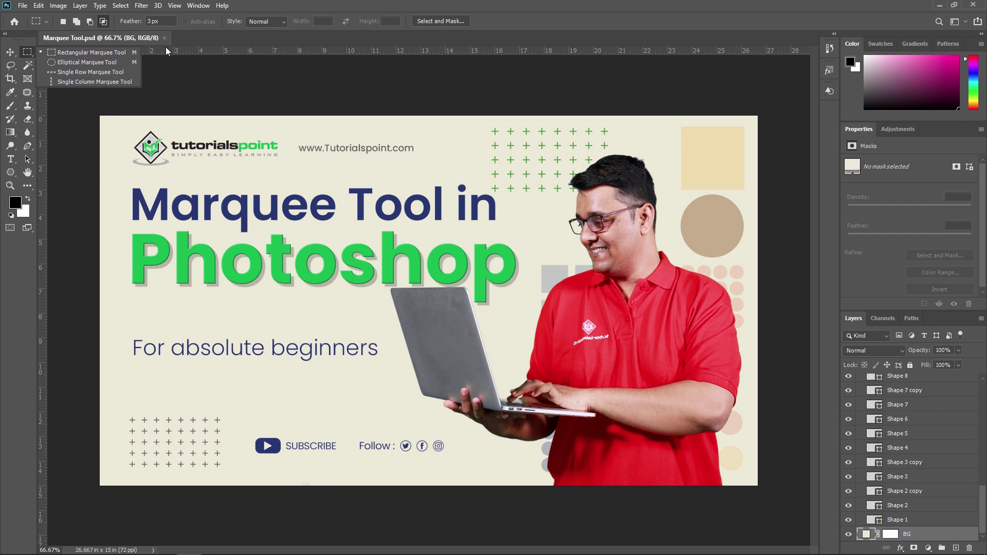
pyautogui.click(27, 51)
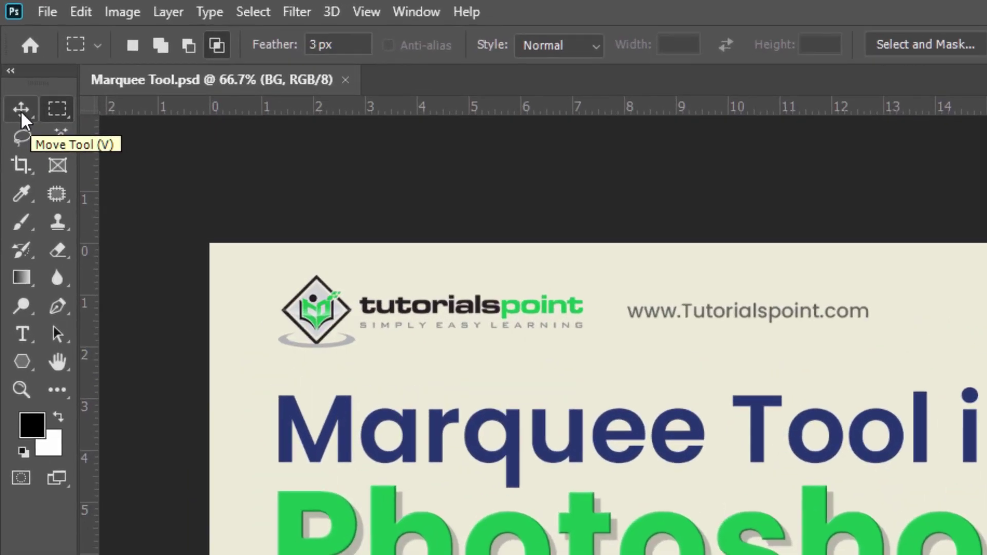
pyautogui.click(10, 52)
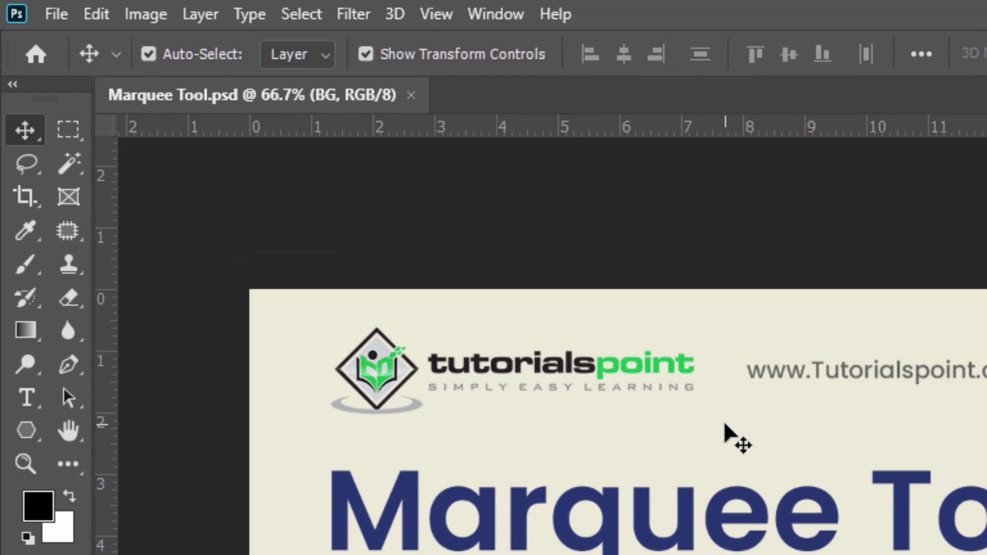
pyautogui.press('m')
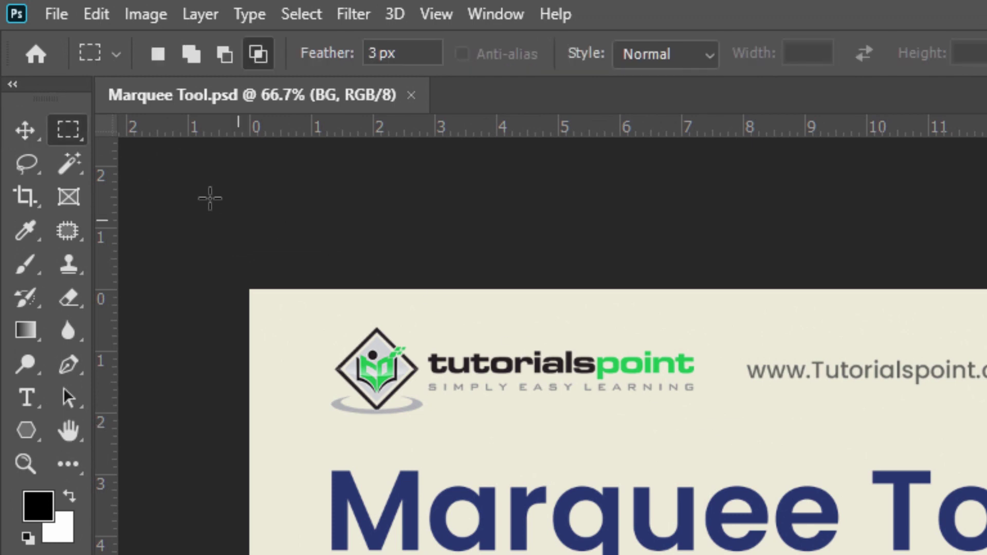
pyautogui.rightClick(76, 132)
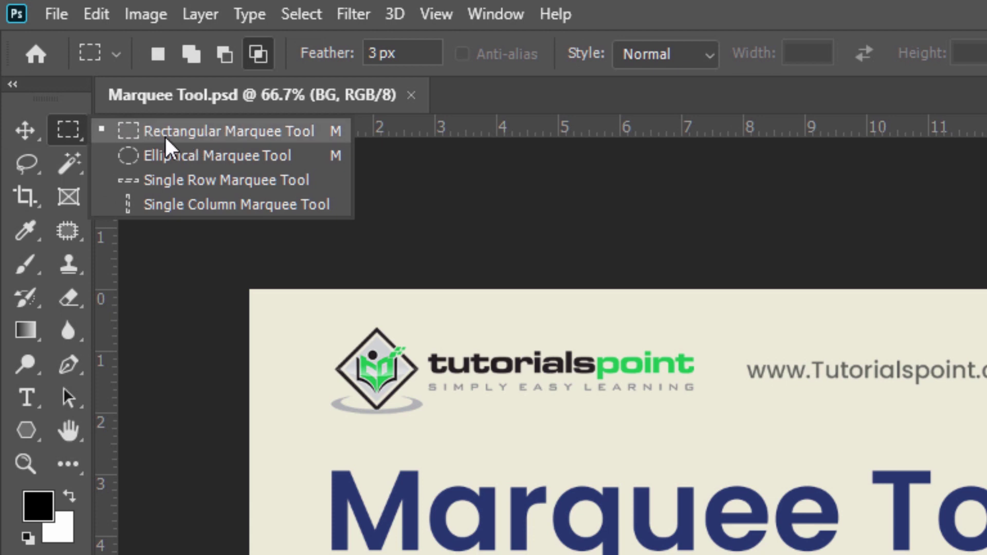
pyautogui.click(72, 135)
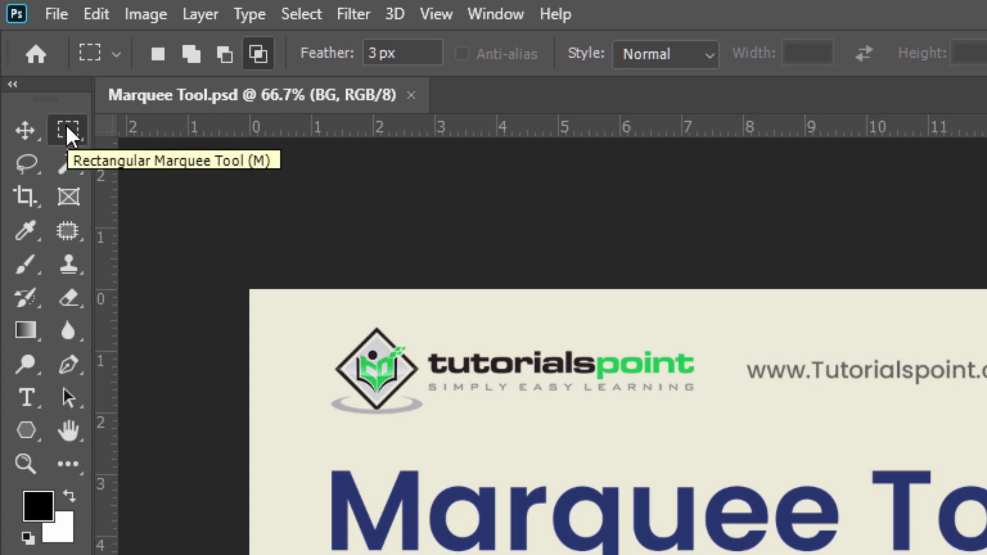
# Cycle repeatedly between the Rectangular and Elliptical Marquee tools, ending on the Elliptical Marquee tool
pyautogui.hotkey('shift', 'm')
pyautogui.hotkey('shift', 'm')
pyautogui.hotkey('shift', 'm')
pyautogui.hotkey('shift', 'm')
pyautogui.hotkey('shift', 'm')
pyautogui.hotkey('shift', 'm')
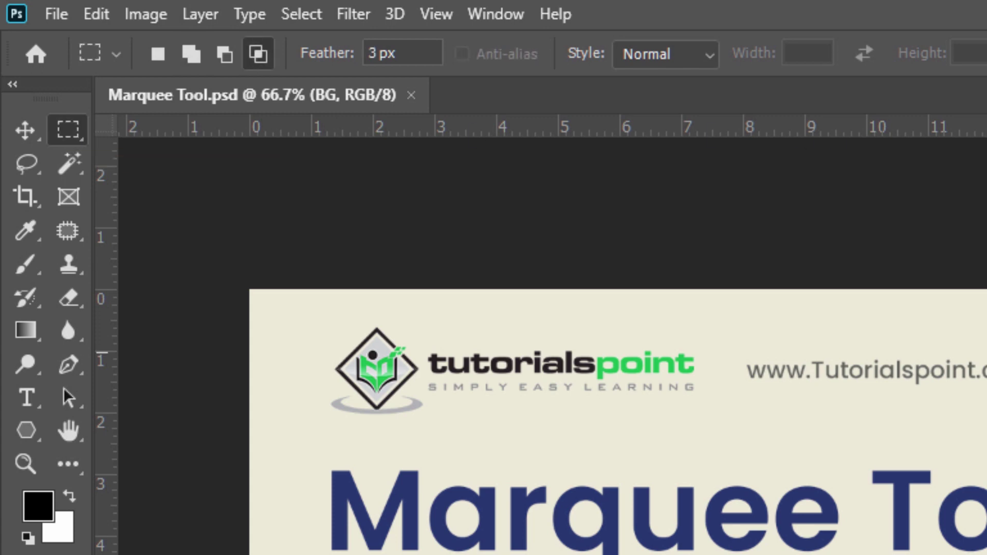
pyautogui.hotkey('shift', 'm')
pyautogui.hotkey('shift', 'm')
pyautogui.hotkey('shift', 'm')
pyautogui.hotkey('shift', 'm')
pyautogui.hotkey('shift', 'm')
pyautogui.hotkey('shift', 'm')
pyautogui.hotkey('shift', 'm')
pyautogui.hotkey('shift', 'm')
pyautogui.hotkey('shift', 'm')
pyautogui.hotkey('shift', 'm')
pyautogui.hotkey('shift', 'm')
pyautogui.hotkey('shift', 'm')
pyautogui.hotkey('shift', 'm')
pyautogui.hotkey('shift', 'm')
pyautogui.hotkey('shift', 'm')
pyautogui.hotkey('shift', 'm')
pyautogui.hotkey('shift', 'm')
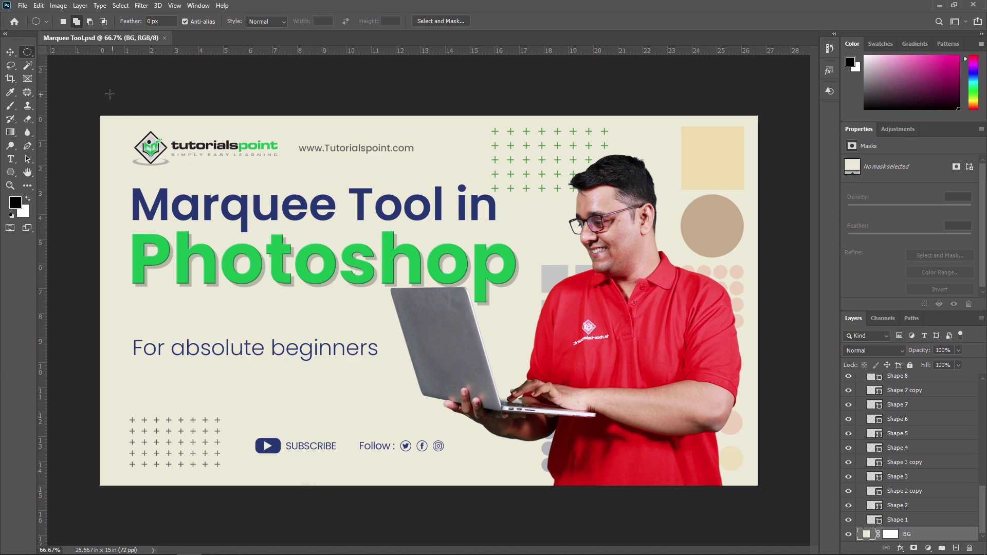
pyautogui.click(23, 7)
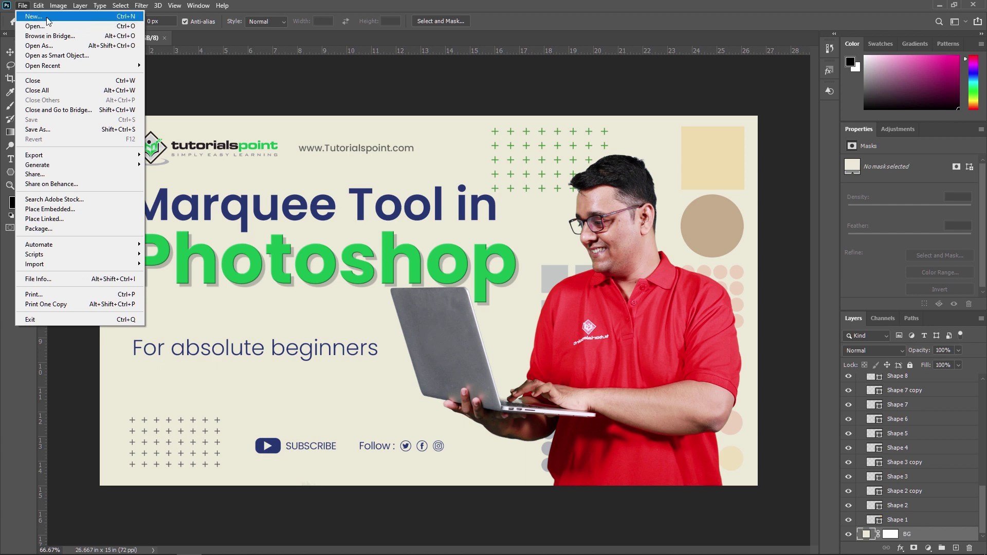
pyautogui.click(36, 18)
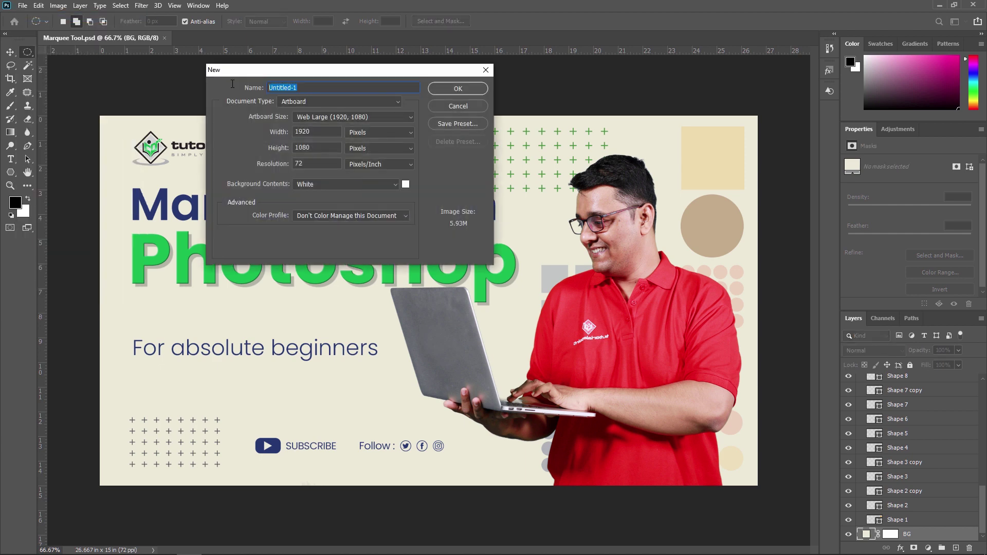
pyautogui.write('Marquee Tool')
pyautogui.press('Escape')
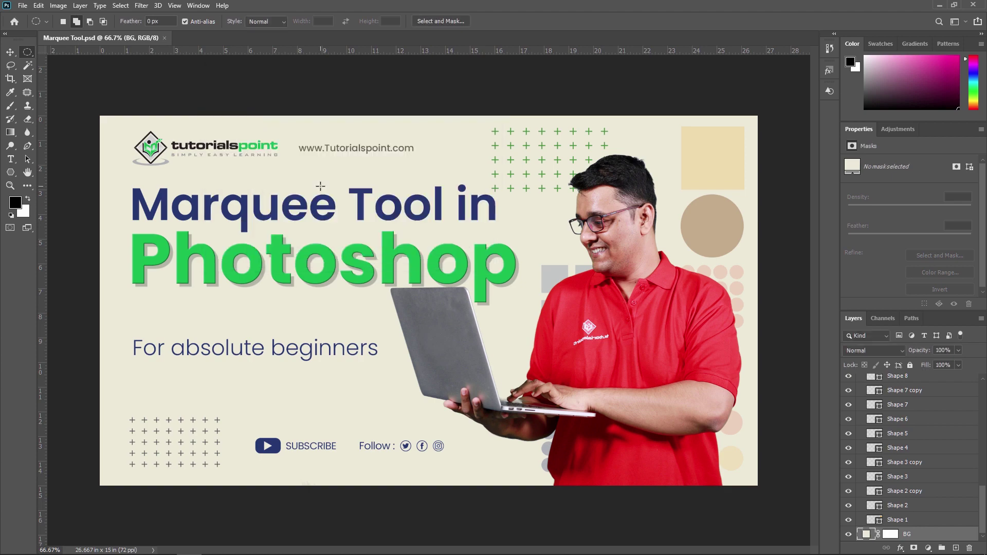
# Create a new 1920 × 1080 pixel document named Marquee Tool with document type Web and a black background
pyautogui.click(22, 6)
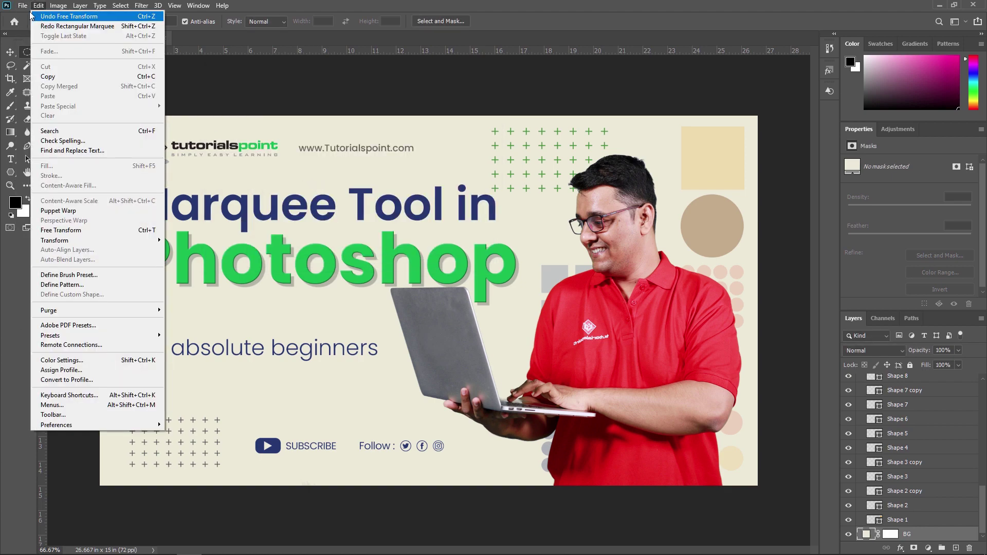
pyautogui.click(22, 6)
pyautogui.click(23, 5)
pyautogui.click(33, 16)
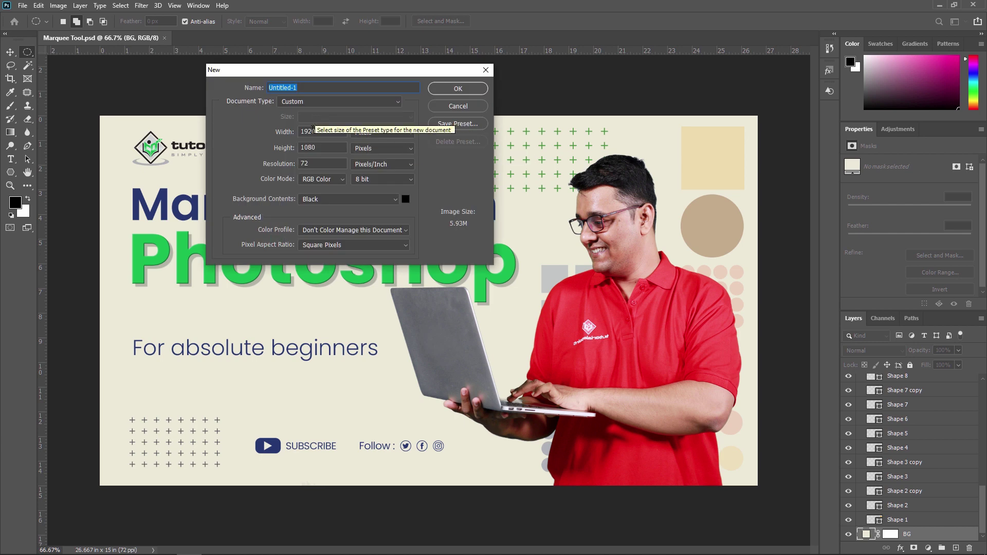
pyautogui.write('Marquee Tool')
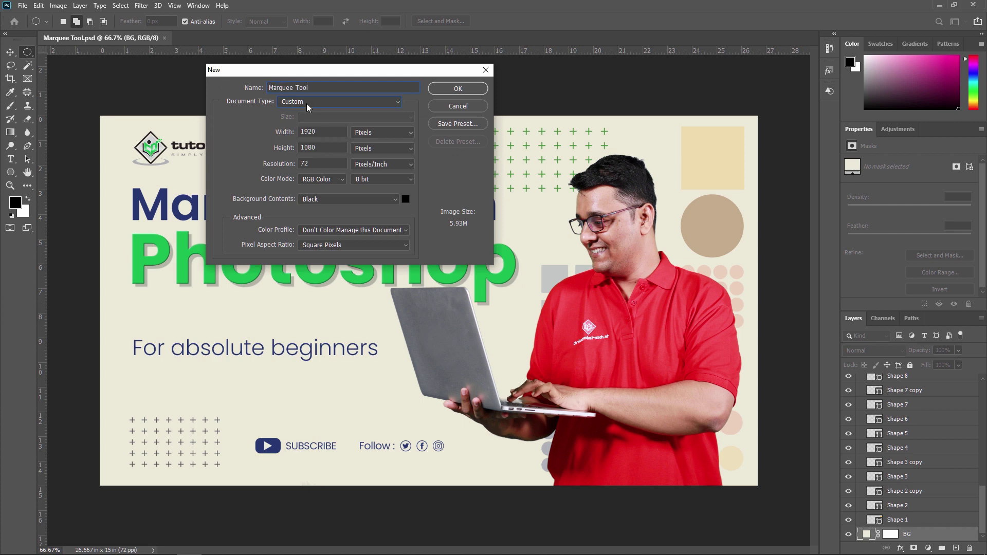
pyautogui.click(306, 102)
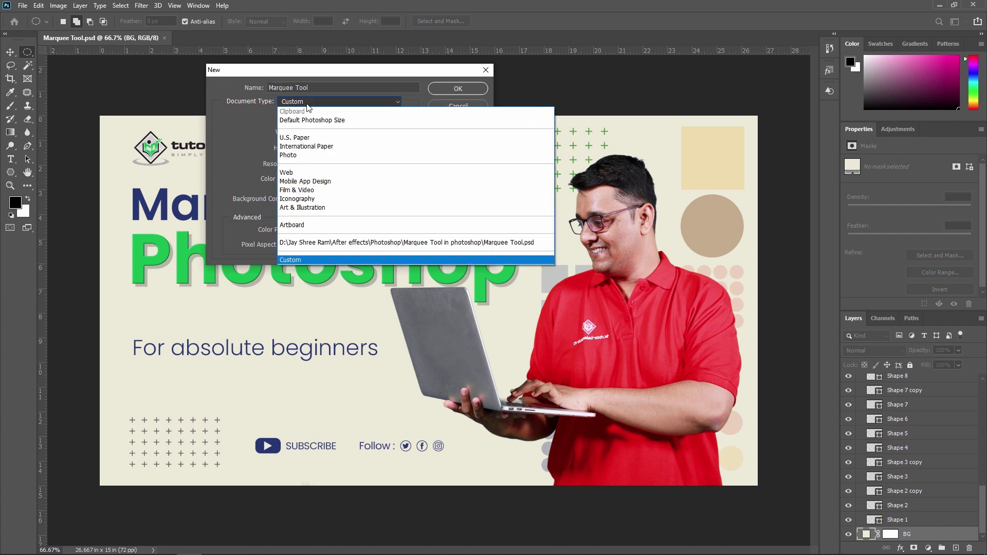
pyautogui.click(308, 174)
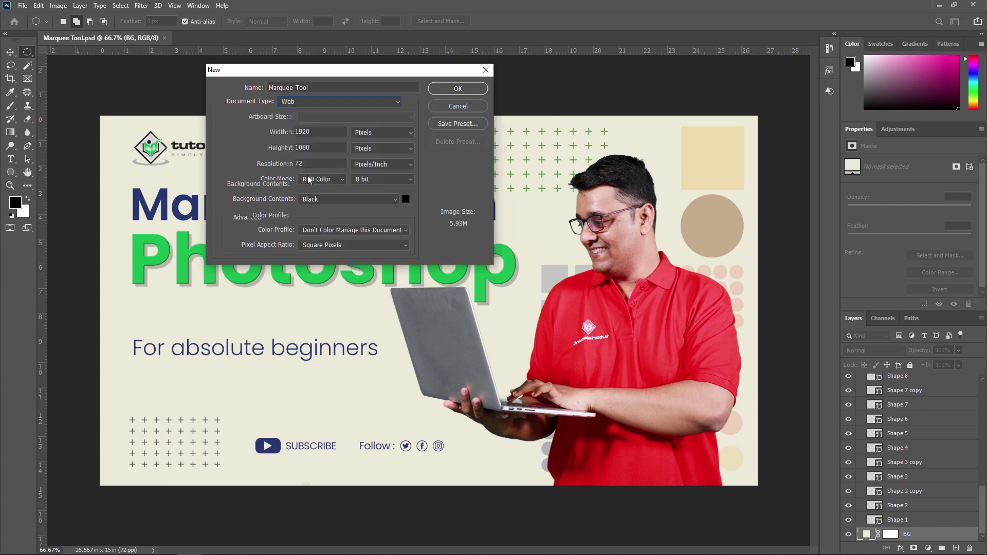
pyautogui.click(344, 184)
pyautogui.click(348, 198)
pyautogui.click(473, 91)
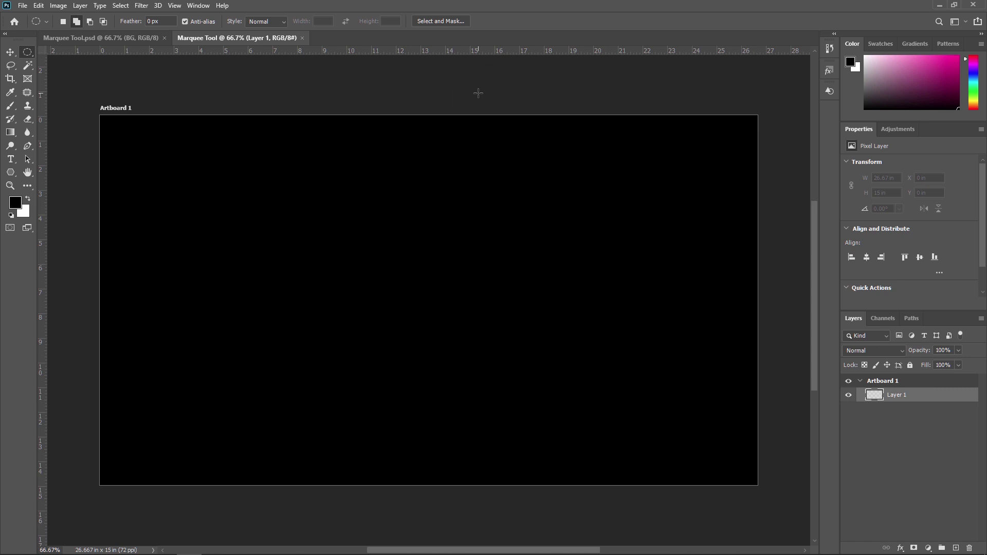
# Copy the green Photoshop text layer from Marquee Tool.psd into the new document and enlarge it across the middle of the artboard
pyautogui.press('v')
pyautogui.click(131, 38)
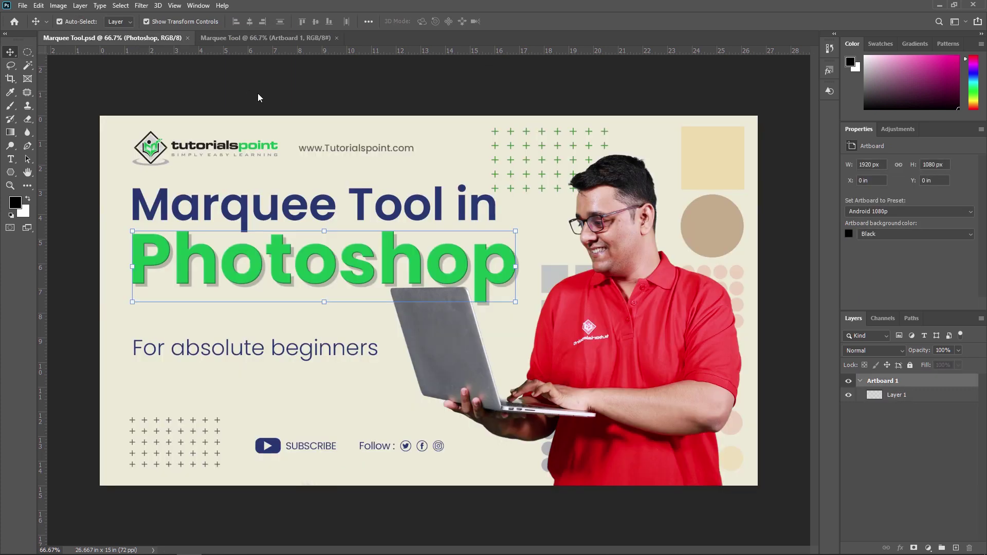
pyautogui.moveTo(329, 261); pyautogui.dragTo(470, 309)
pyautogui.hotkey('ctrl', 't')
pyautogui.moveTo(620, 365); pyautogui.dragTo(715, 398)
pyautogui.press('Return')
pyautogui.click(406, 378)
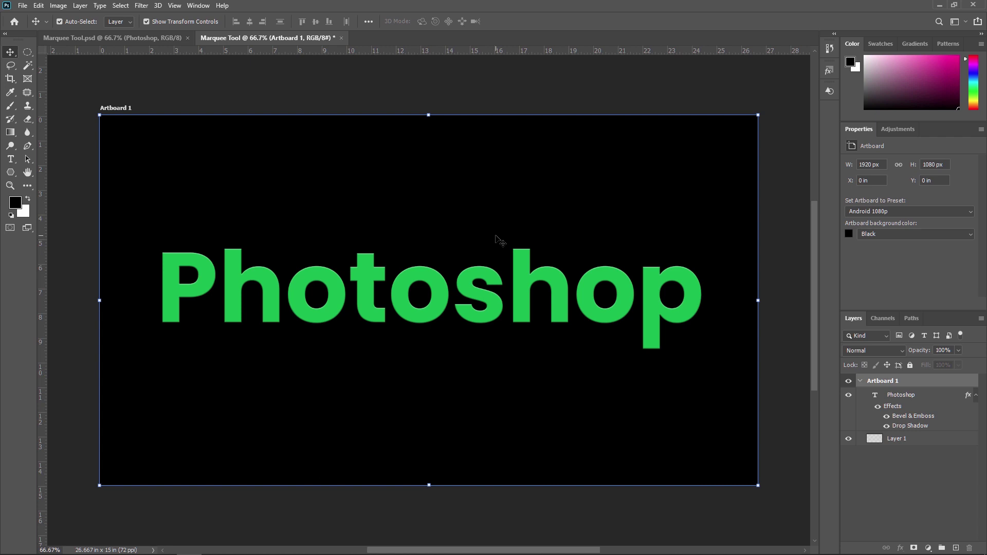
# Draw a wide rectangular marquee selection from above the Photoshop text down across the upper half of its letters
pyautogui.click(27, 52)
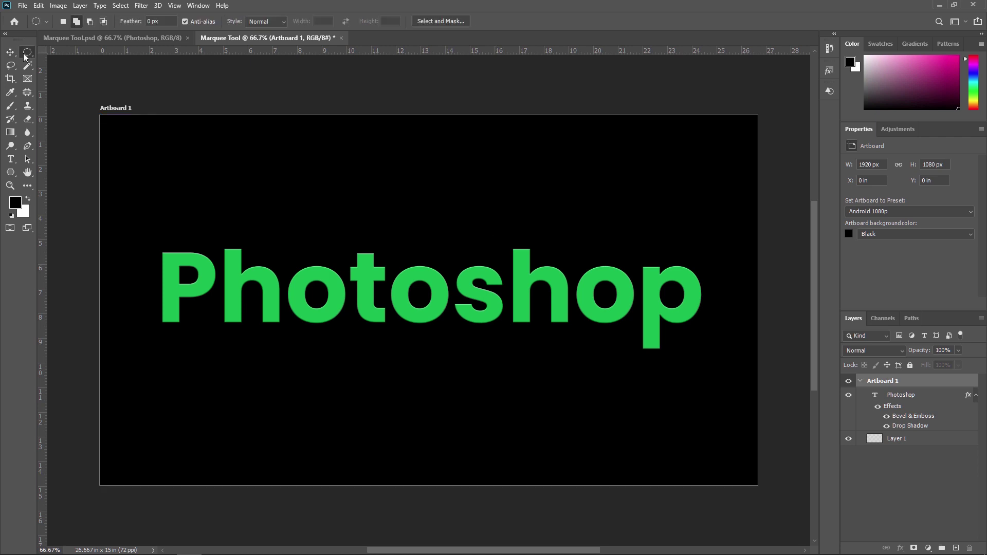
pyautogui.rightClick(25, 54)
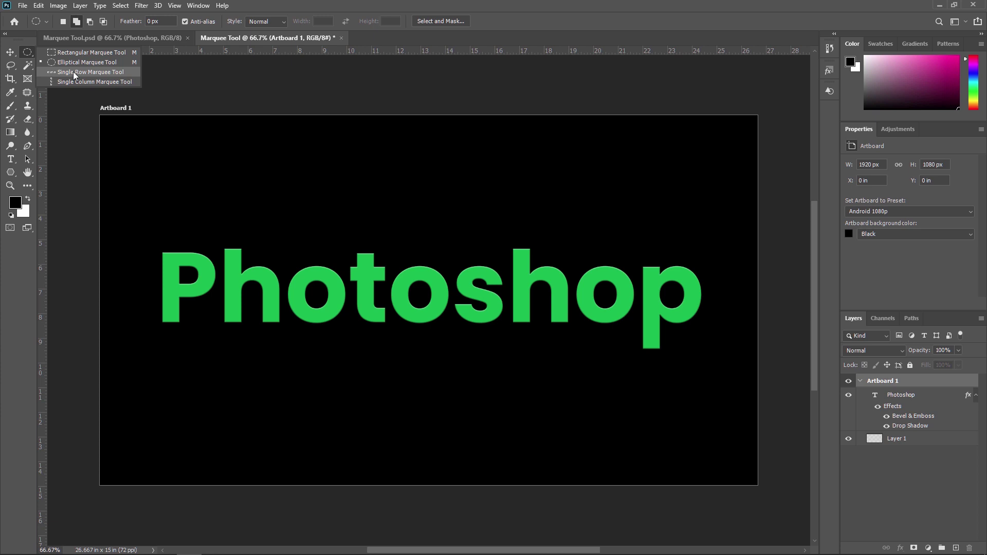
pyautogui.click(114, 53)
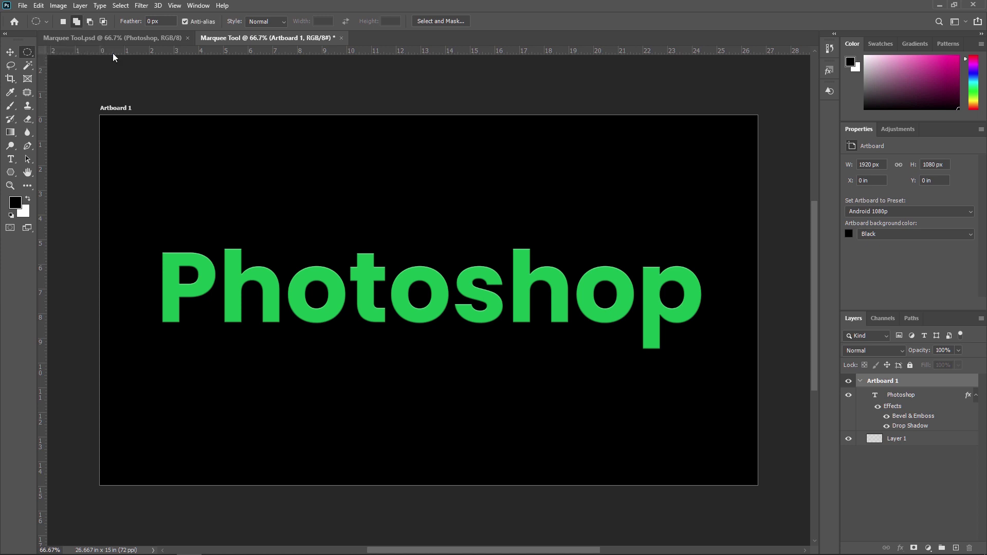
pyautogui.hotkey('shift', 'm')
pyautogui.rightClick(27, 54)
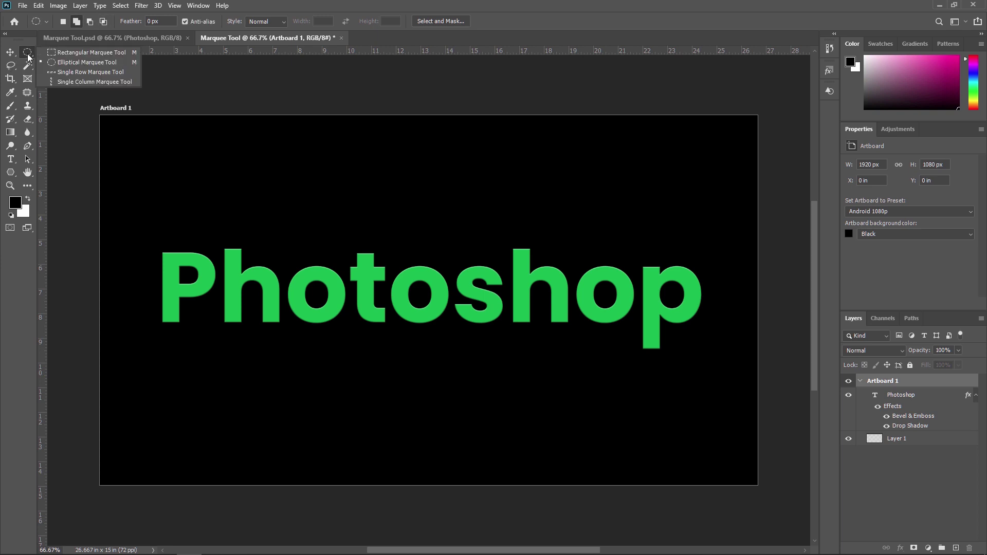
pyautogui.click(78, 54)
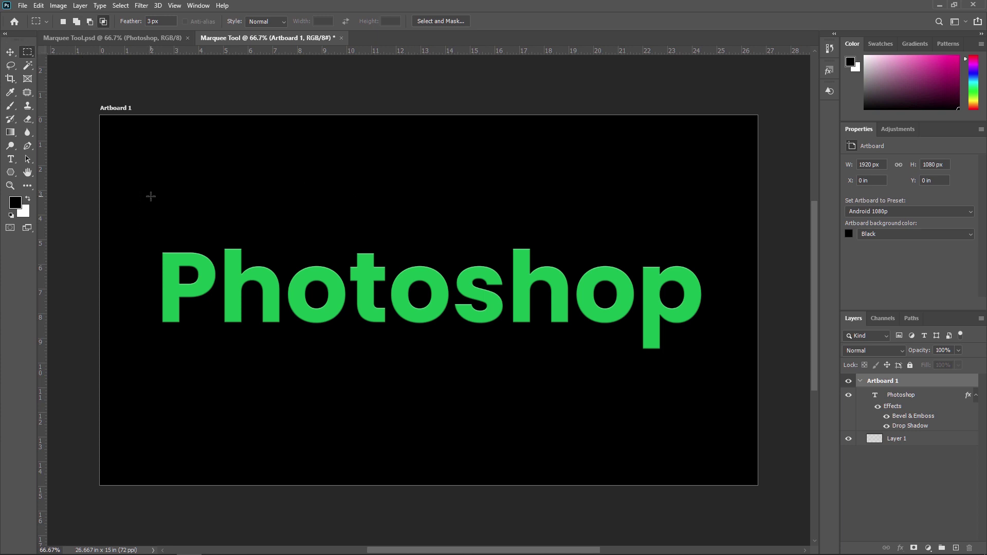
pyautogui.moveTo(141, 196); pyautogui.dragTo(514, 276)
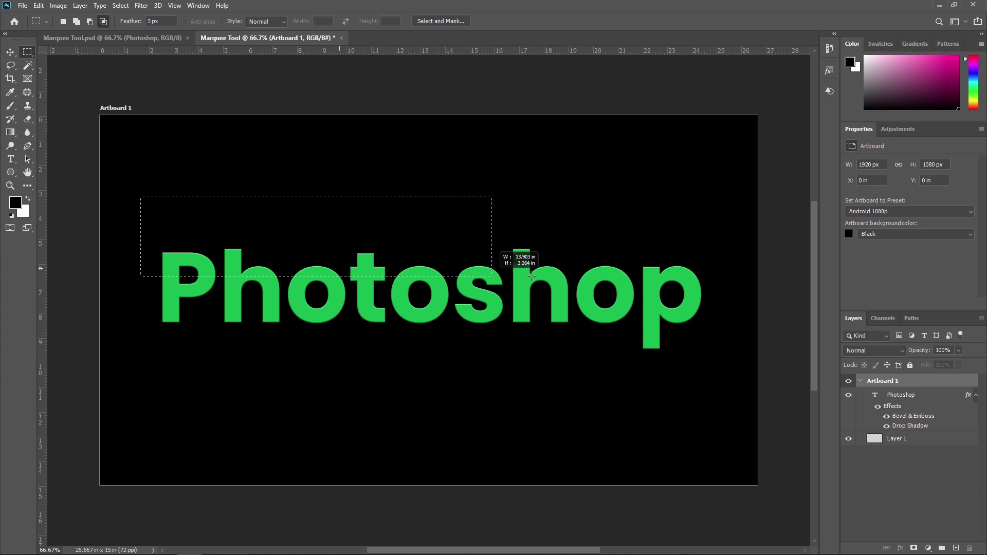
pyautogui.moveTo(660, 285); pyautogui.dragTo(709, 281)
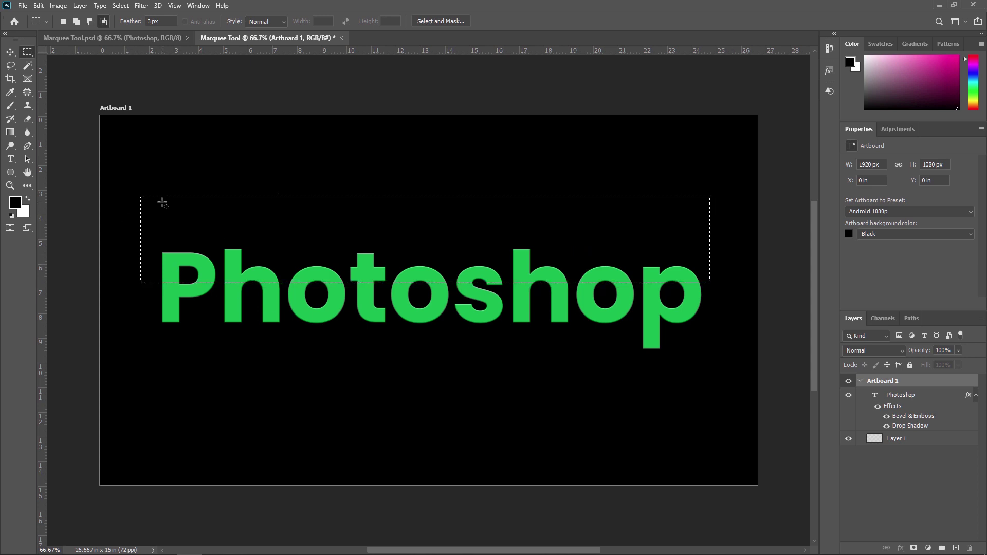
# Try a second rectangular marquee over the middle letters, clear the selection and make the Photoshop text layer active
pyautogui.rightClick(27, 52)
pyautogui.click(75, 53)
pyautogui.moveTo(294, 210); pyautogui.dragTo(579, 413)
pyautogui.moveTo(598, 423); pyautogui.dragTo(599, 423)
pyautogui.keyDown('ctrl'); pyautogui.click(436, 307); pyautogui.keyUp('ctrl')
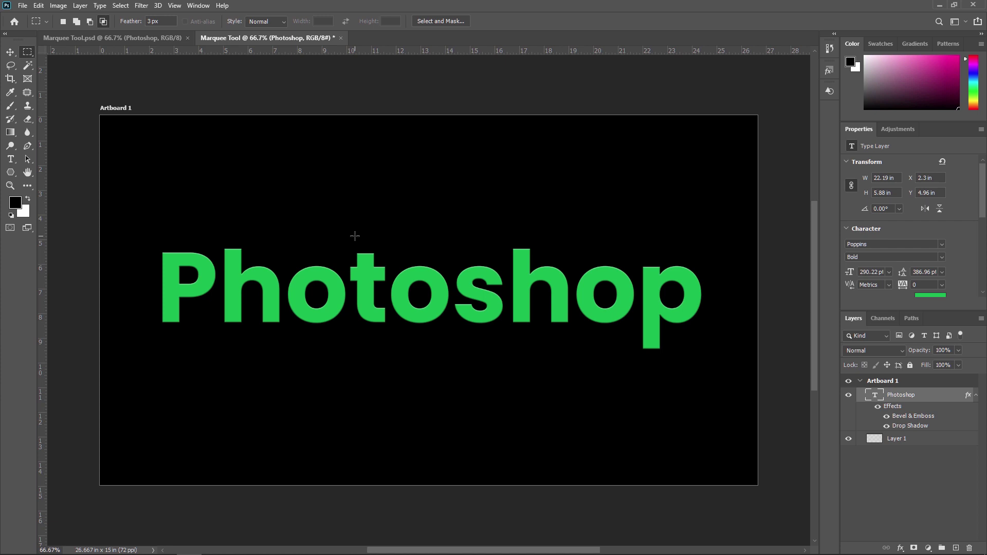
# Draw a wide elliptical marquee selection over most of the Photoshop text and deselect it
pyautogui.rightClick(27, 51)
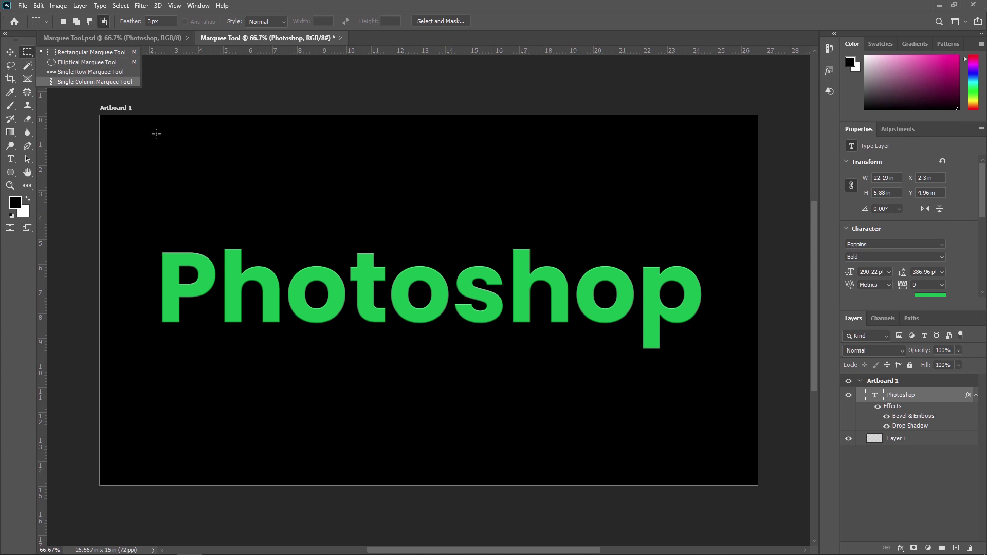
pyautogui.click(77, 63)
pyautogui.moveTo(215, 166); pyautogui.dragTo(679, 398)
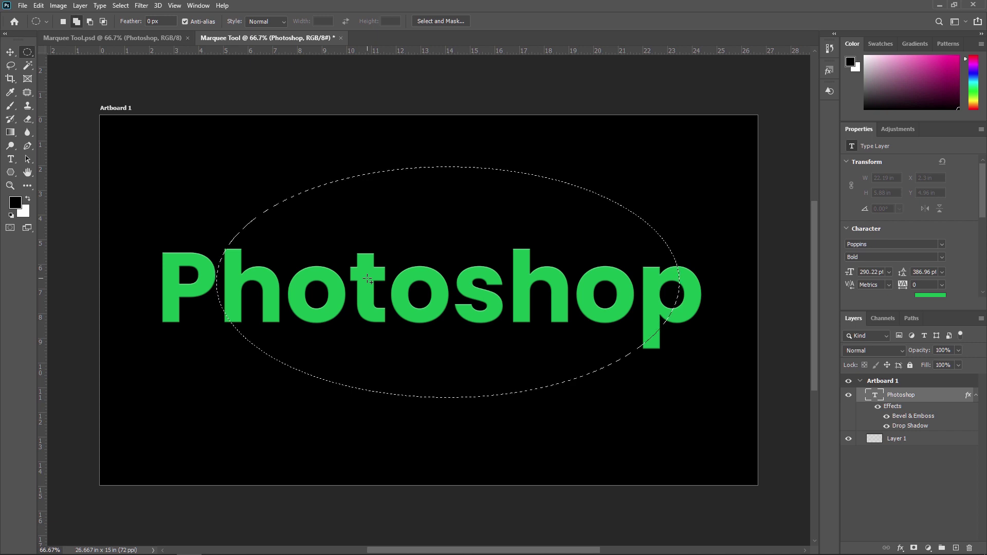
pyautogui.hotkey('ctrl', 'd')
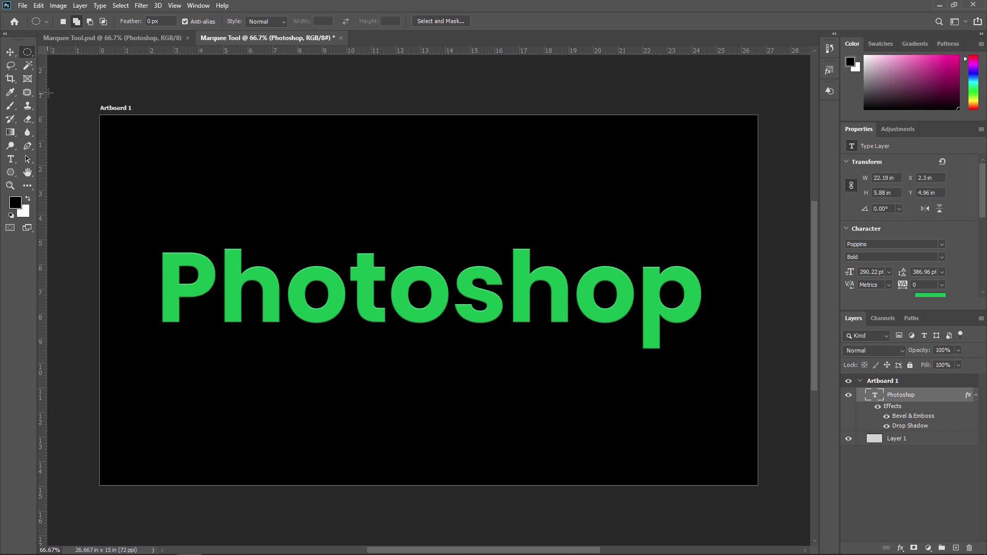
# Draw a perfectly circular selection over the middle letters with the Elliptical Marquee tool and deselect it
pyautogui.rightClick(27, 53)
pyautogui.click(75, 61)
pyautogui.moveTo(252, 172); pyautogui.dragTo(539, 331)
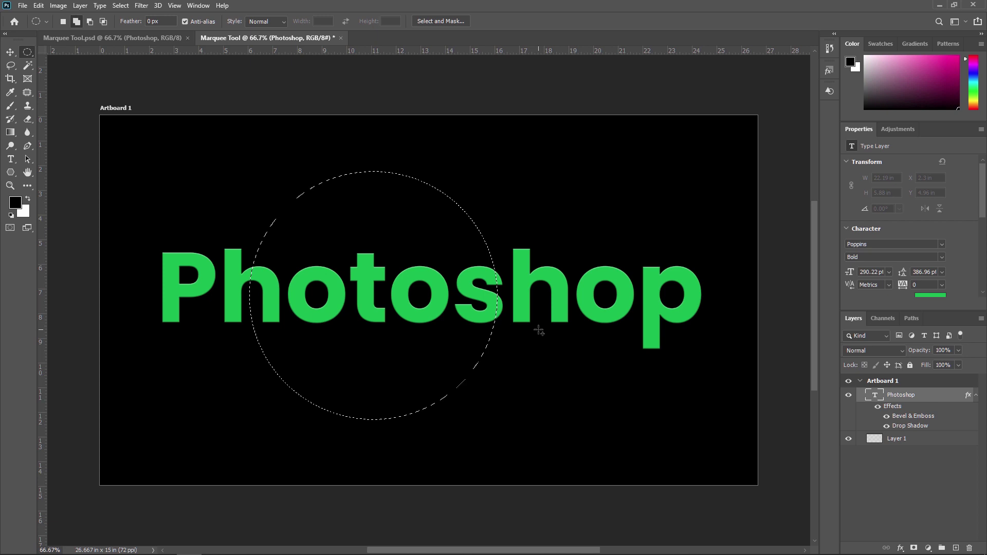
pyautogui.hotkey('ctrl', 'd')
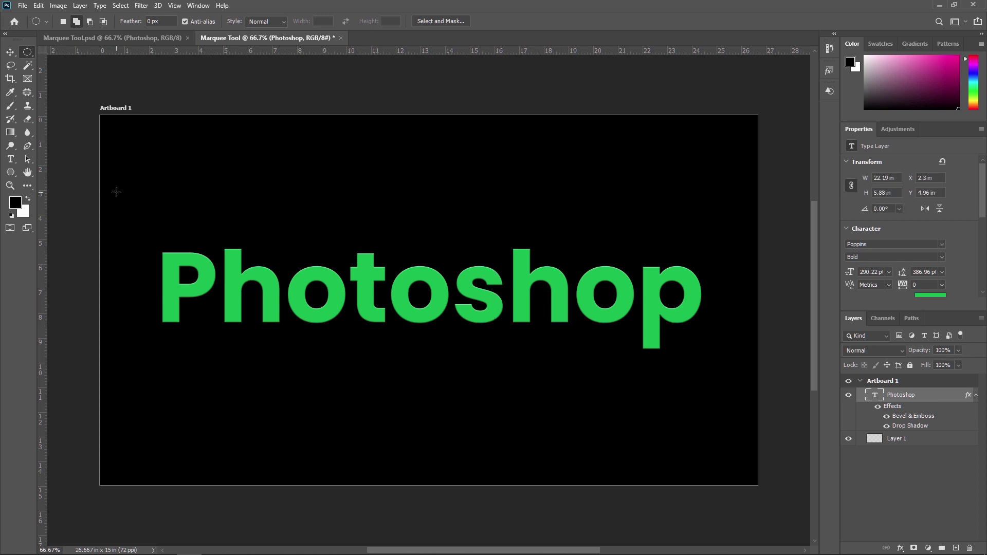
# Place a single-row marquee selection horizontally through the middle of the Photoshop text and clear it
pyautogui.rightClick(30, 53)
pyautogui.click(70, 72)
pyautogui.moveTo(392, 293); pyautogui.dragTo(428, 290)
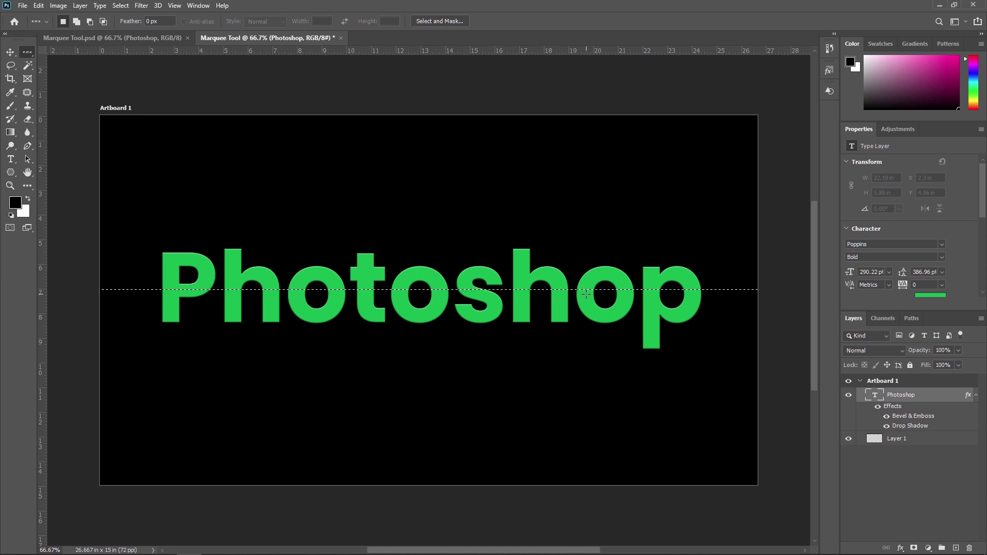
pyautogui.click(558, 304)
# Place a single-column marquee selection vertically through the middle of the Photoshop text and deselect it
pyautogui.click(32, 51)
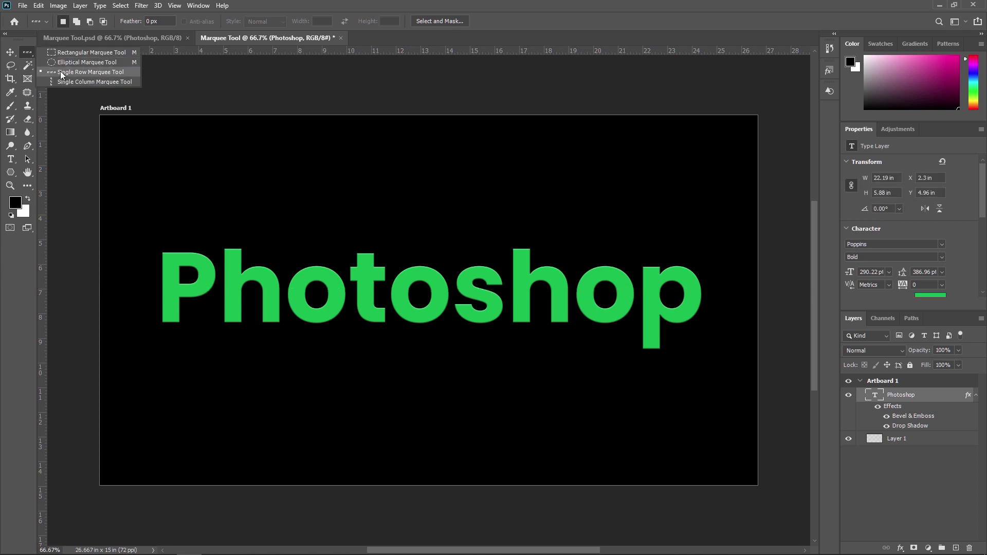
pyautogui.click(103, 81)
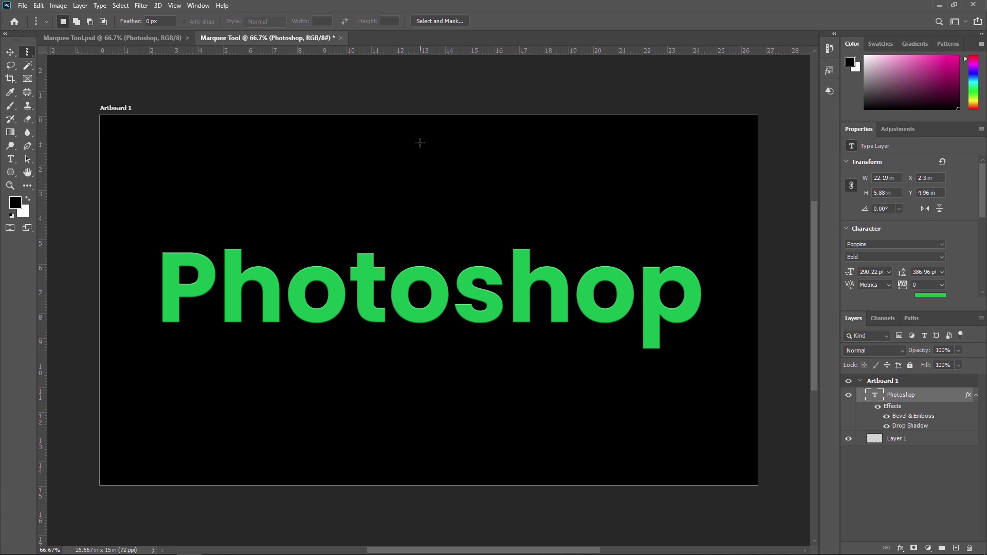
pyautogui.click(408, 216)
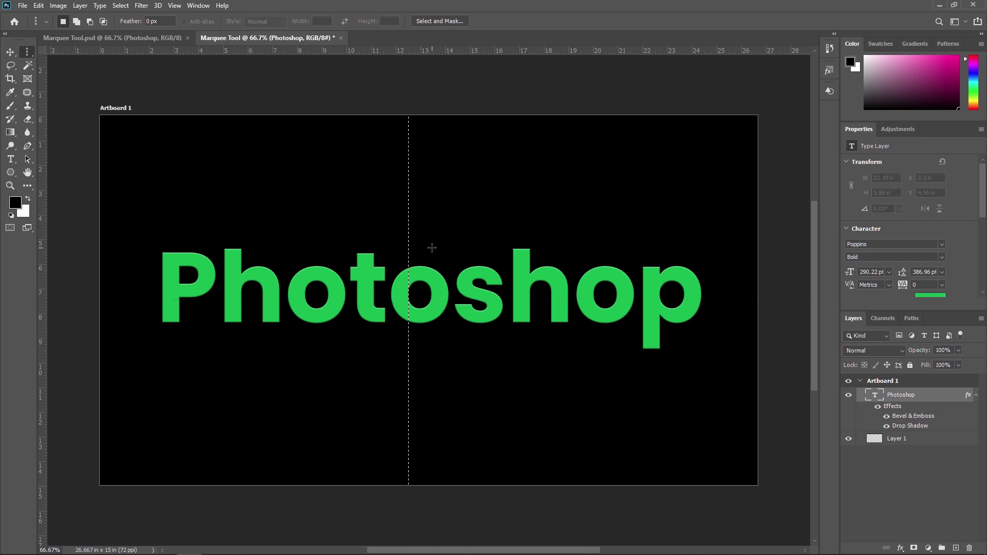
pyautogui.hotkey('ctrl', 'd')
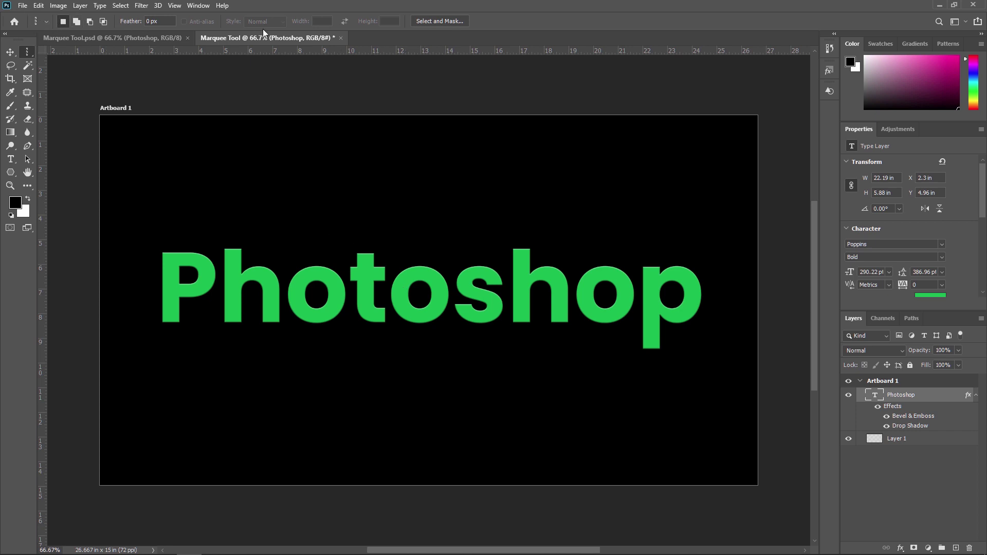
# Try to intersect two separate rectangular marquees, one over the first letters and one over the last letters
pyautogui.rightClick(28, 52)
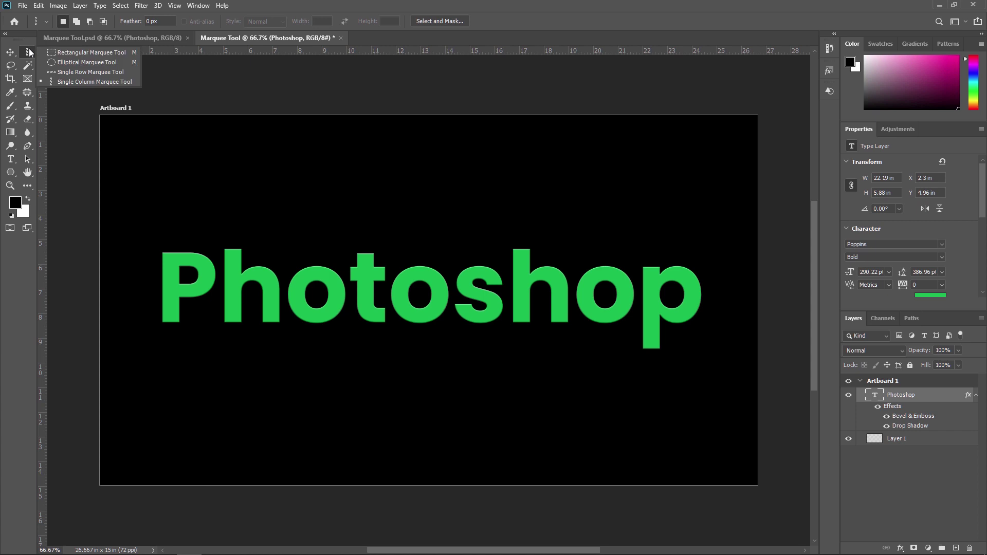
pyautogui.click(79, 51)
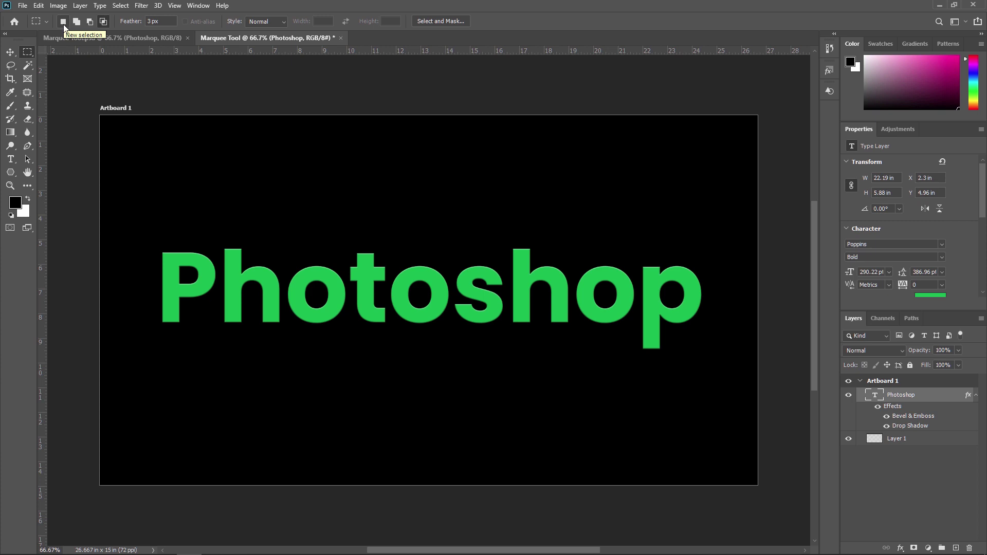
pyautogui.moveTo(139, 182); pyautogui.dragTo(318, 297)
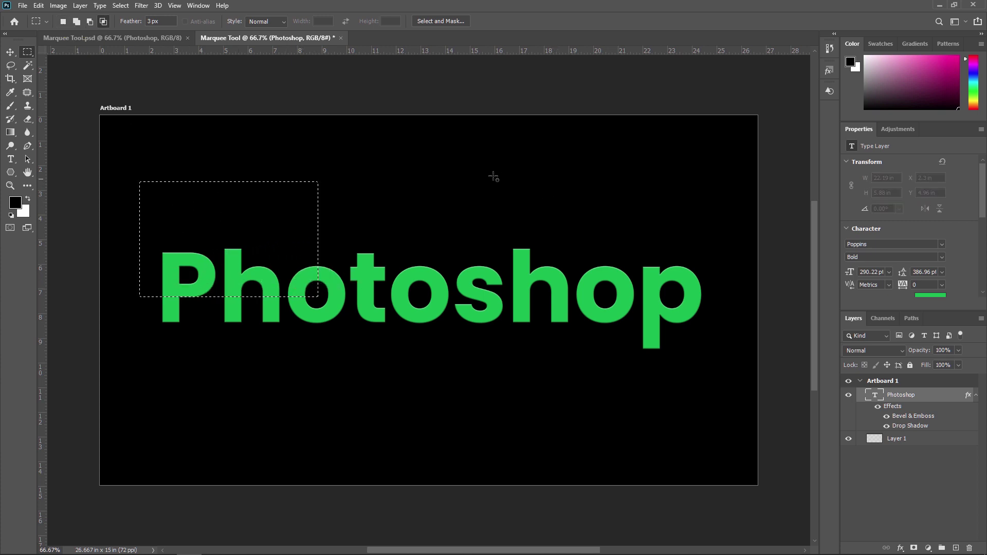
pyautogui.moveTo(474, 177); pyautogui.dragTo(651, 294)
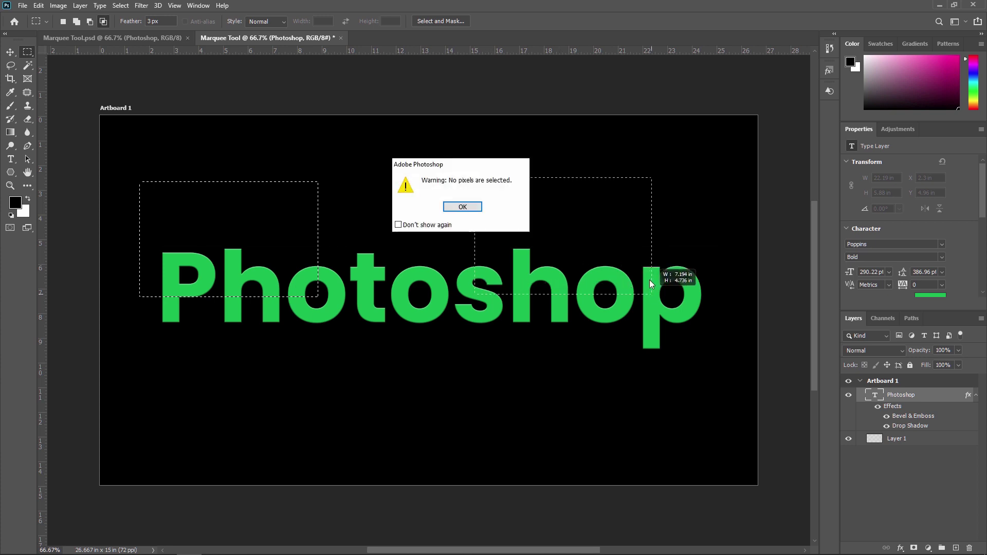
pyautogui.click(472, 204)
# Draw a rectangular marquee over the first letters in new-selection mode, replace it with a smaller one beside it, and clear the selection
pyautogui.moveTo(135, 189); pyautogui.dragTo(296, 284)
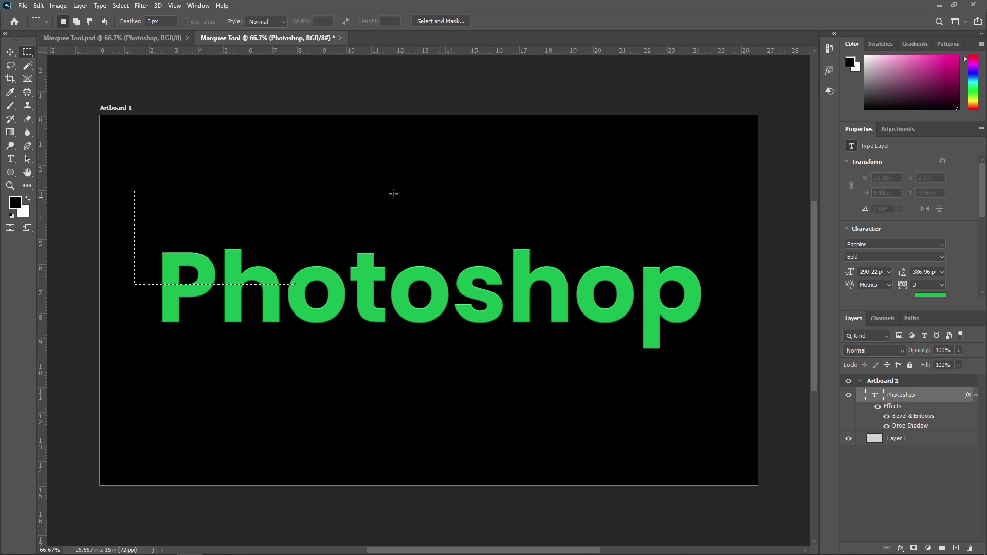
pyautogui.moveTo(334, 188); pyautogui.dragTo(450, 269)
pyautogui.click(378, 230)
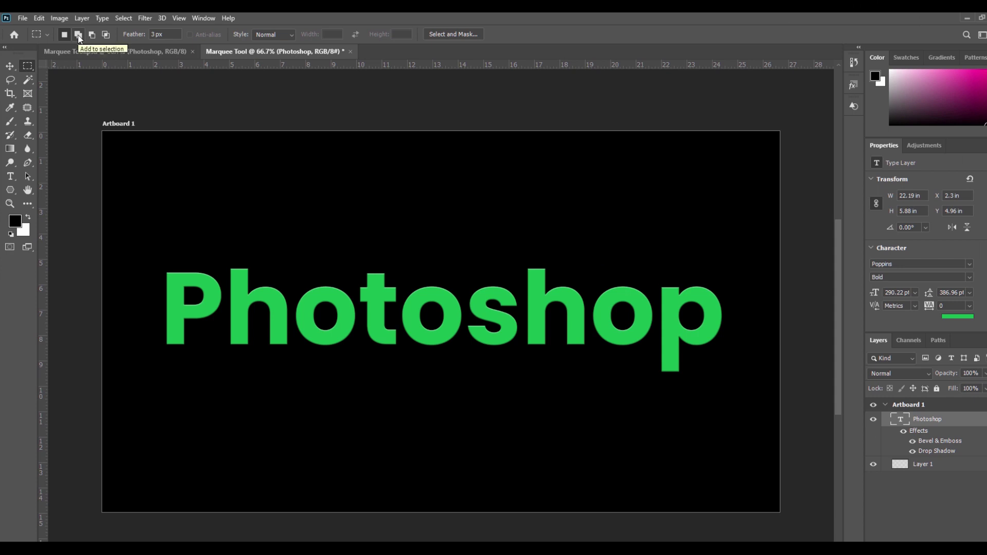
# Draw a new rectangular marquee over the upper part of the letters "Pho" in new-selection mode
pyautogui.click(79, 35)
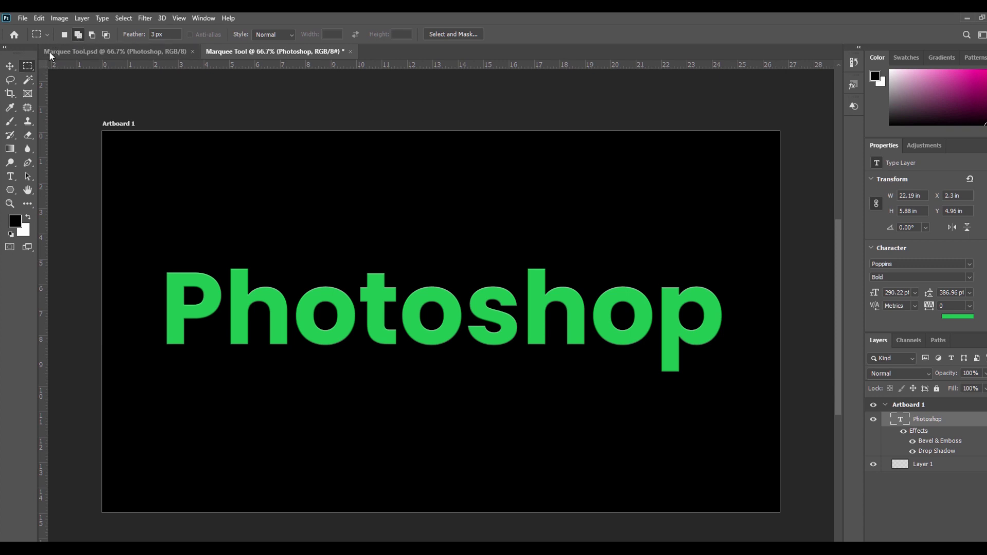
pyautogui.click(64, 34)
pyautogui.moveTo(159, 195); pyautogui.dragTo(363, 319)
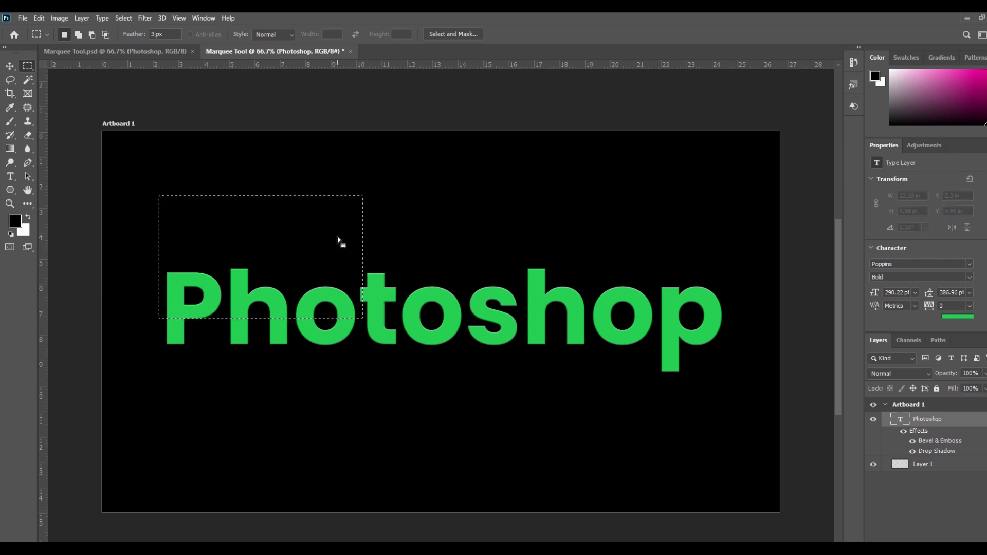
# Add eight separate rectangular marquees around the artboard, and replace them all with one small new rectangle above the first letters
pyautogui.click(78, 34)
pyautogui.moveTo(408, 194); pyautogui.dragTo(595, 321)
pyautogui.moveTo(190, 346); pyautogui.dragTo(322, 471)
pyautogui.moveTo(360, 360); pyautogui.dragTo(502, 471)
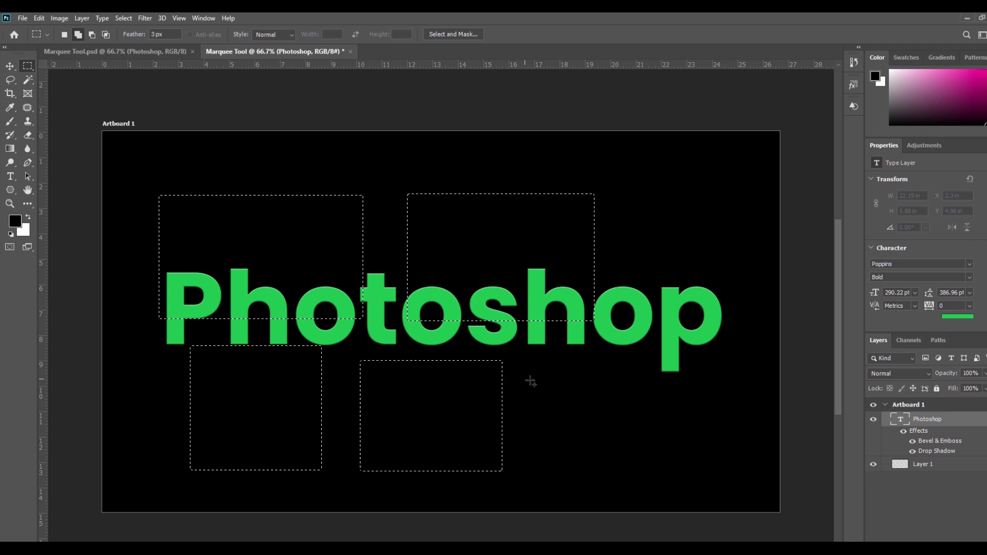
pyautogui.moveTo(658, 428); pyautogui.dragTo(652, 468)
pyautogui.moveTo(683, 374); pyautogui.dragTo(759, 449)
pyautogui.moveTo(647, 187); pyautogui.dragTo(731, 266)
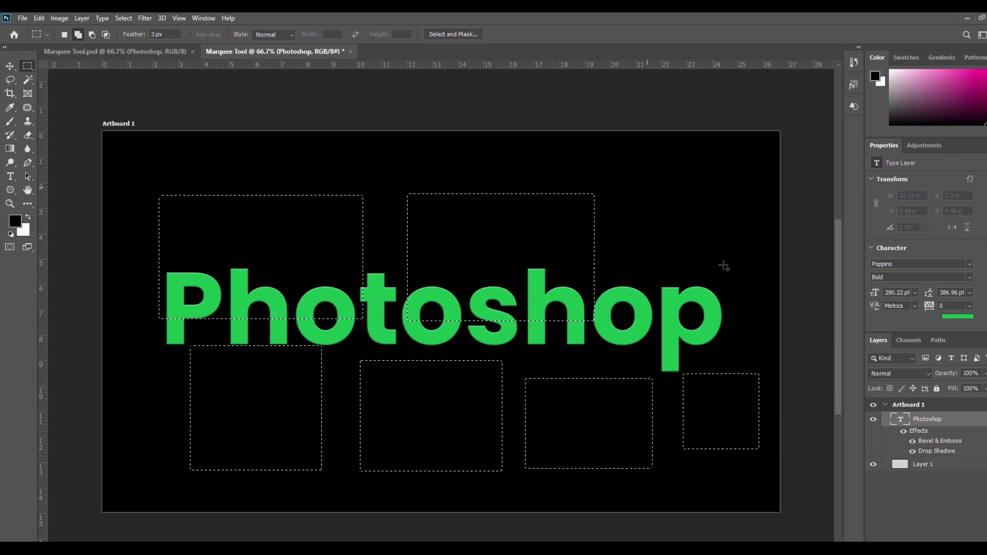
pyautogui.moveTo(509, 143); pyautogui.dragTo(651, 175)
pyautogui.moveTo(306, 143); pyautogui.dragTo(415, 172)
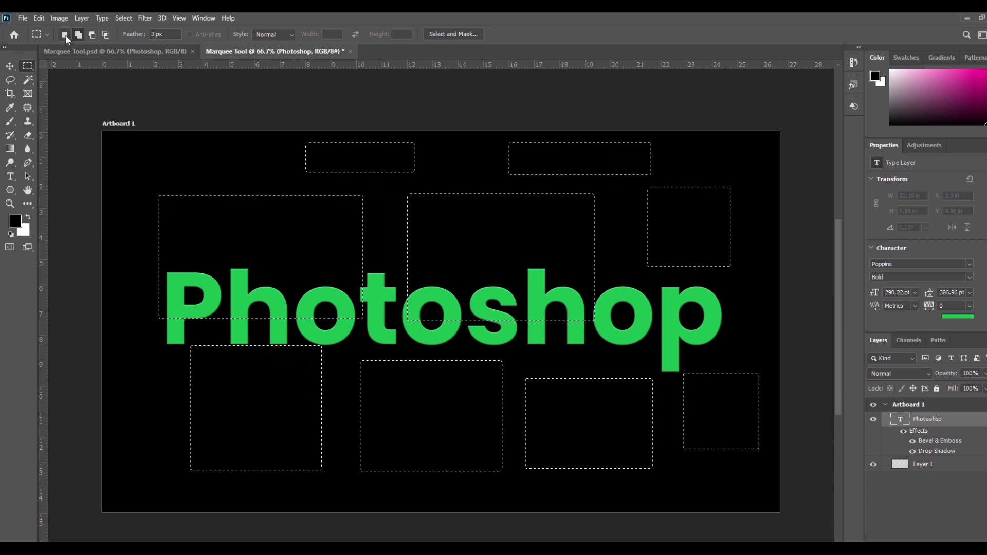
pyautogui.click(157, 155)
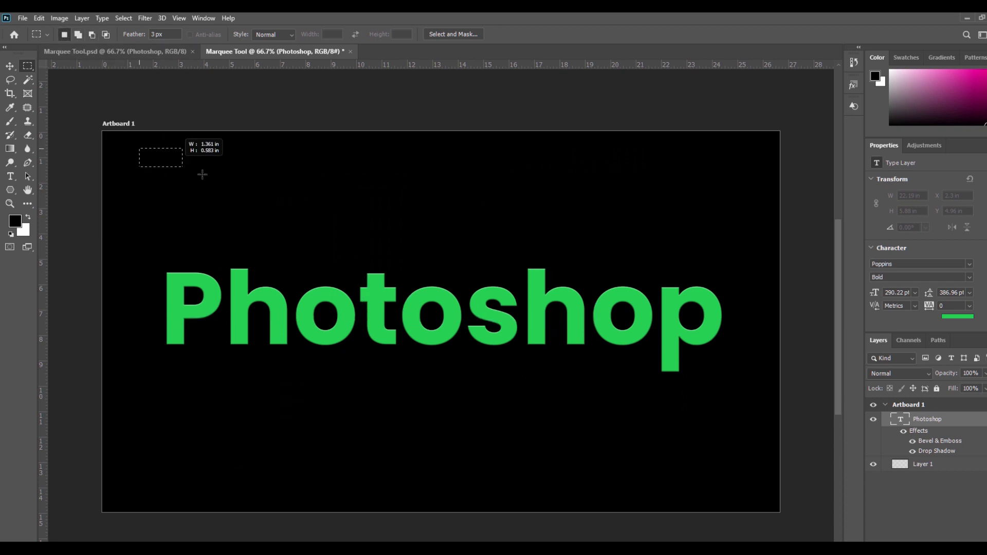
pyautogui.moveTo(140, 149); pyautogui.dragTo(258, 197)
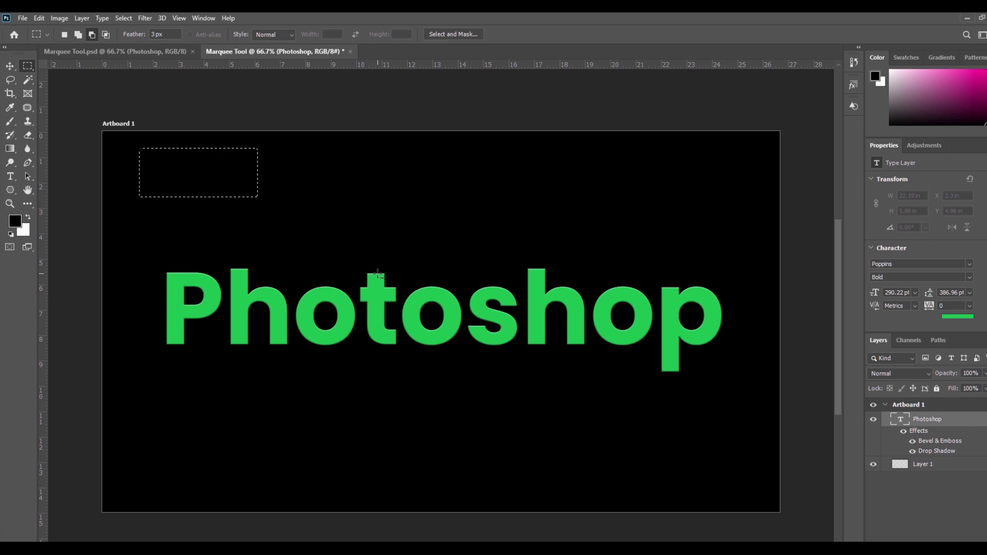
# Draw a large, perfectly circular selection over the middle letters with the Elliptical Marquee tool
pyautogui.rightClick(24, 66)
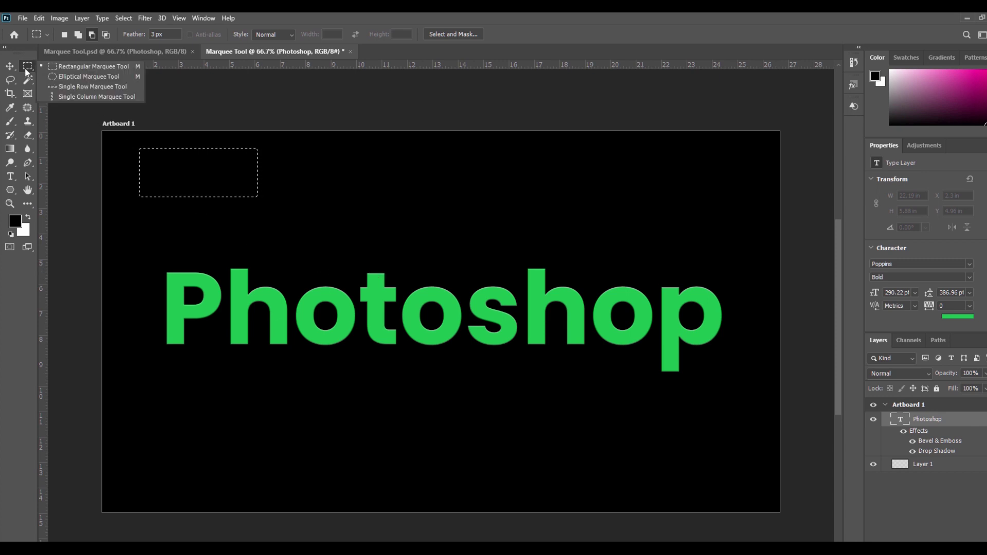
pyautogui.click(59, 77)
pyautogui.moveTo(345, 246); pyautogui.dragTo(540, 436)
pyautogui.click(356, 230)
pyautogui.moveTo(281, 194); pyautogui.dragTo(649, 453)
pyautogui.click(644, 455)
pyautogui.hotkey('ctrl', 'shift', 'd')
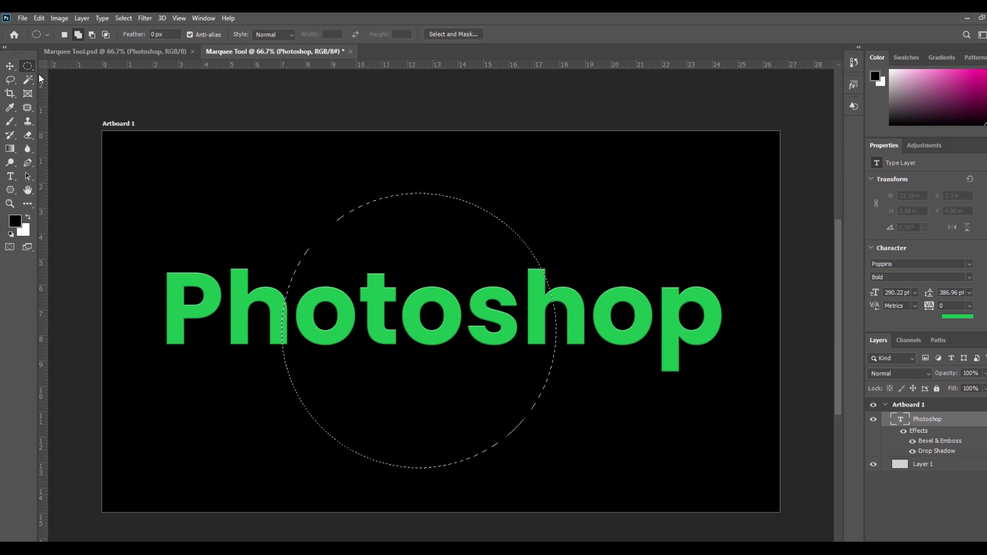
# Subtract a tall rectangular marquee from the right half of the circular selection
pyautogui.rightClick(24, 65)
pyautogui.click(69, 66)
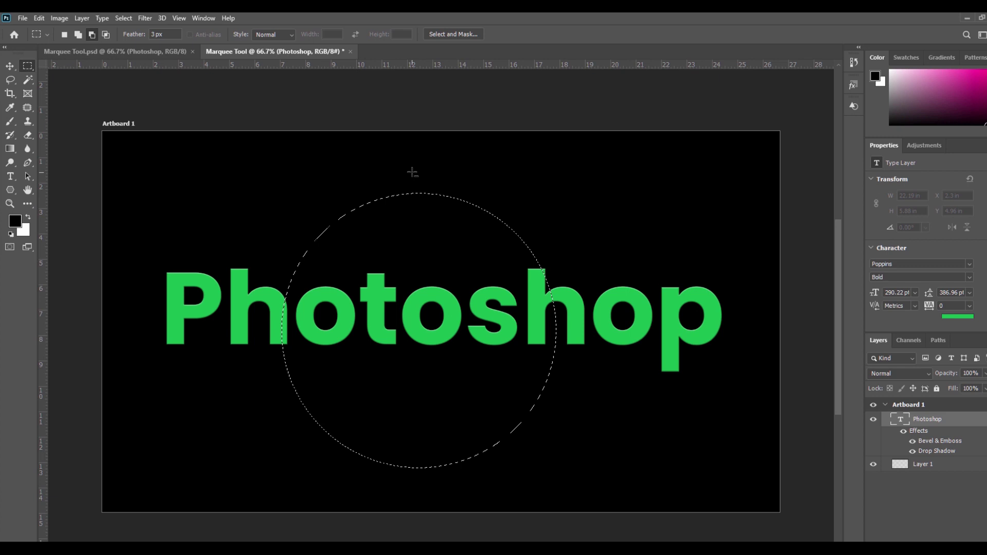
pyautogui.moveTo(412, 162); pyautogui.dragTo(619, 492)
# Clear the half-circle selection and draw a wide elliptical marquee over the middle of the Photoshop text
pyautogui.click(106, 35)
pyautogui.click(106, 35)
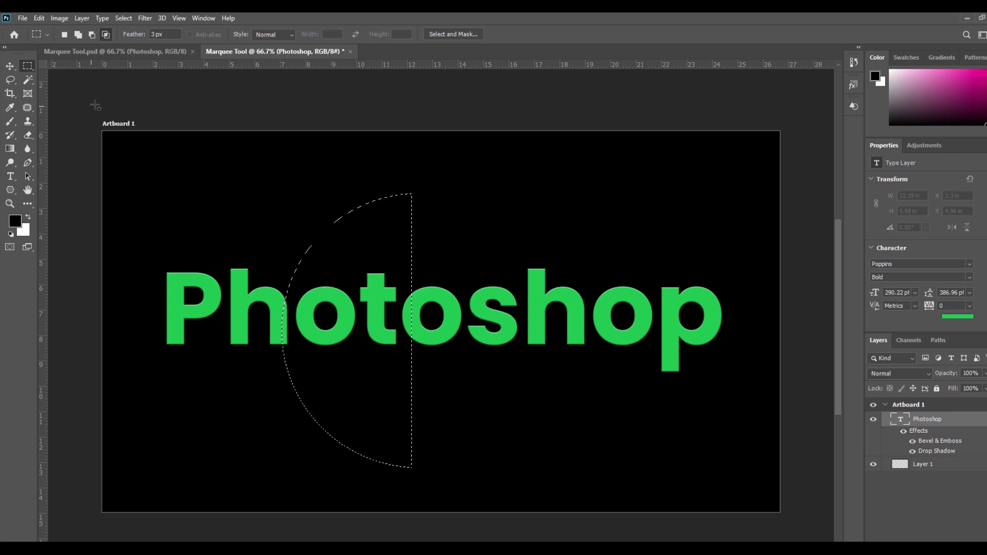
pyautogui.hotkey('ctrl', 'd')
pyautogui.rightClick(24, 72)
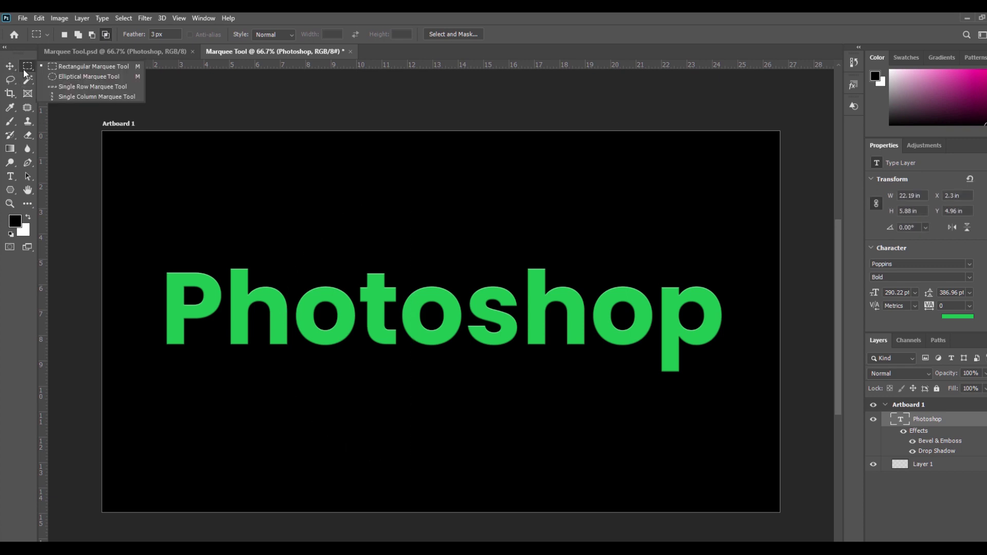
pyautogui.click(72, 77)
pyautogui.moveTo(269, 202); pyautogui.dragTo(632, 426)
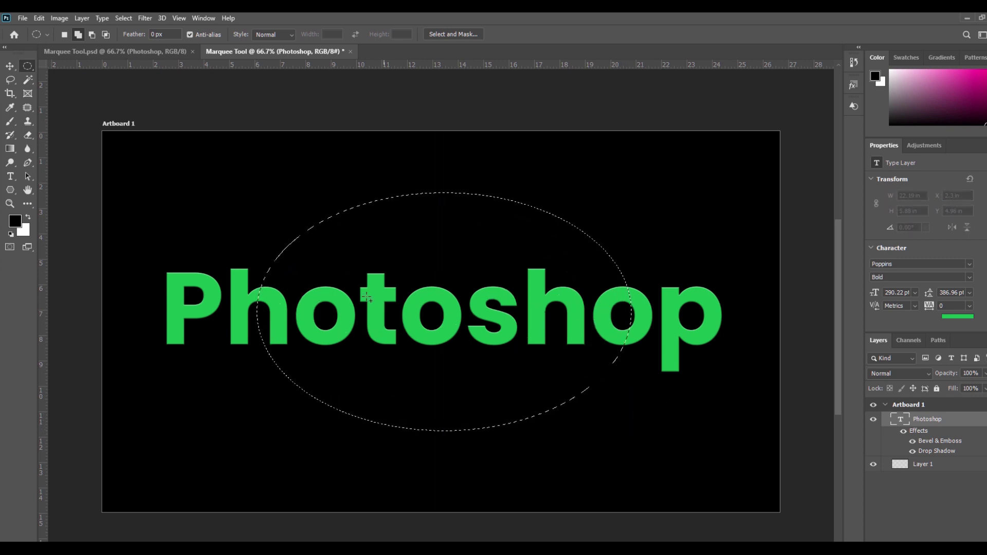
# Intersect the elliptical selection with a rectangular marquee covering its right half, and deselect the result
pyautogui.click(106, 35)
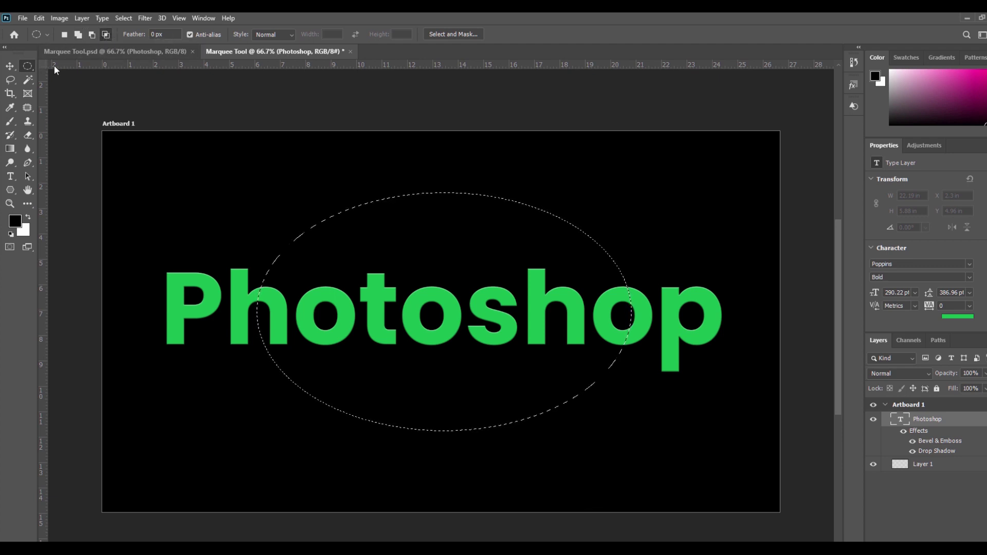
pyautogui.hotkey('shift', 'm')
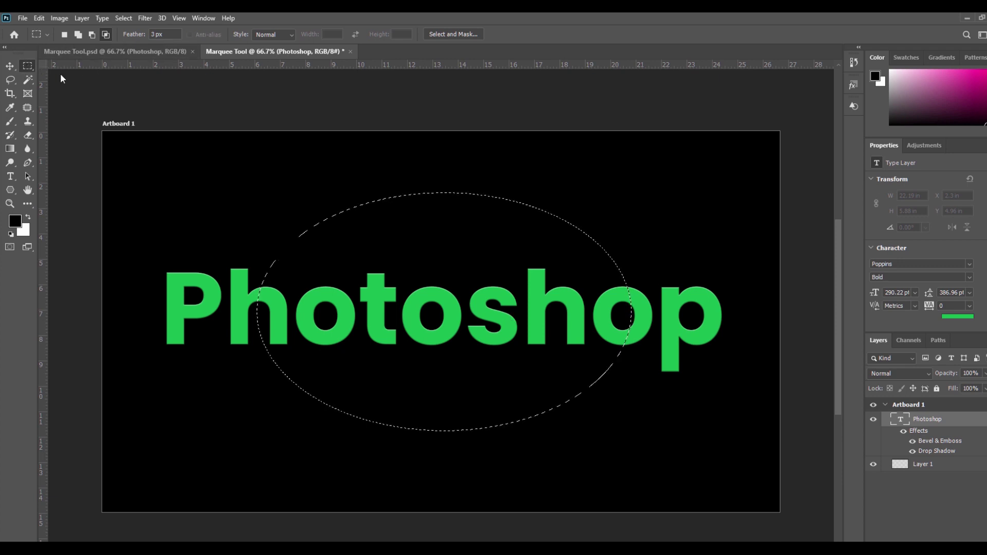
pyautogui.moveTo(441, 156); pyautogui.dragTo(722, 476)
pyautogui.hotkey('ctrl', 'd')
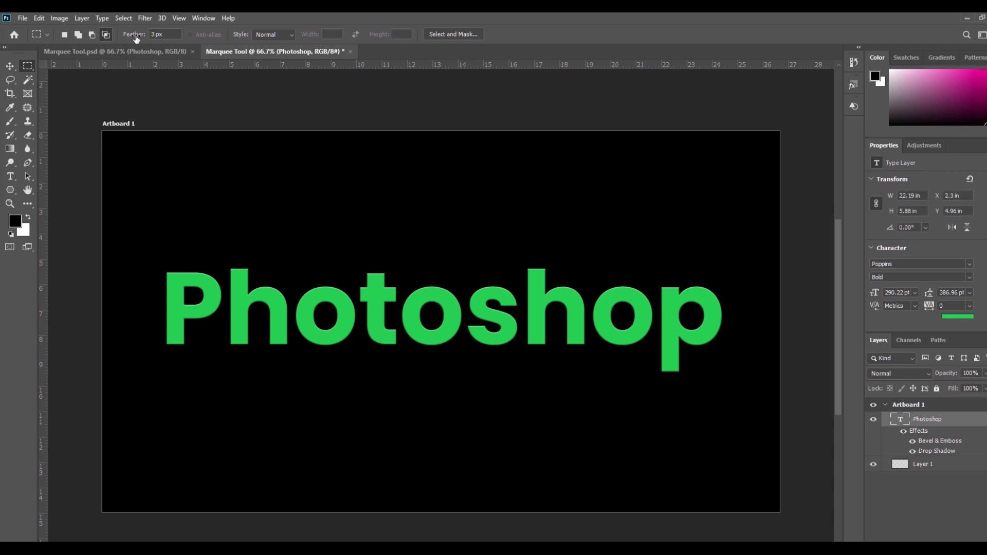
# Marquee a narrow strip over the left edge of the letter P, set Feather to 30 px and copy the selection to a new layer
pyautogui.doubleClick(929, 420)
pyautogui.rightClick(24, 66)
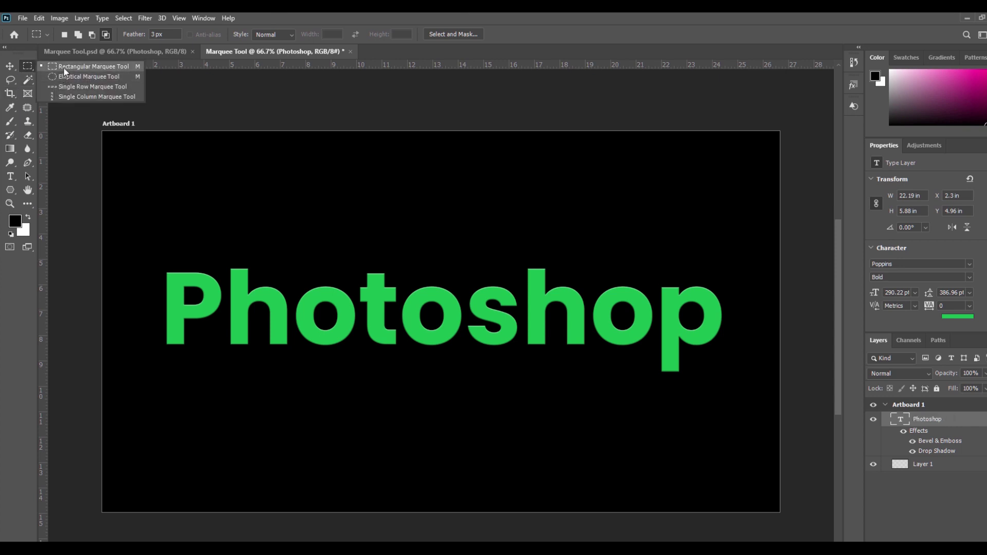
pyautogui.click(63, 67)
pyautogui.moveTo(145, 250); pyautogui.dragTo(177, 362)
pyautogui.click(154, 33)
pyautogui.write('0')
pyautogui.hotkey('ctrl', 'j')
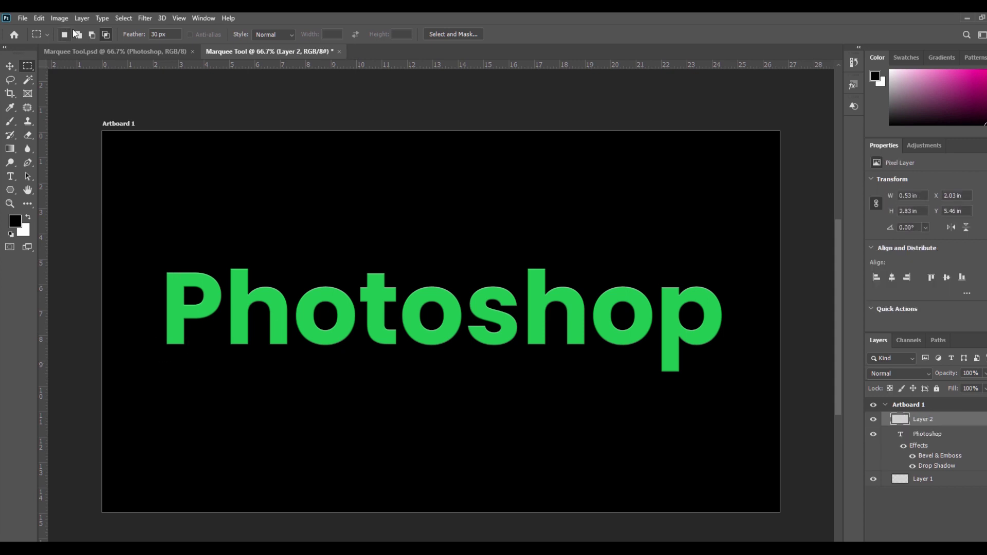
# Hide the Photoshop text layer and examine the copied strip's feathered edge up close
pyautogui.click(874, 435)
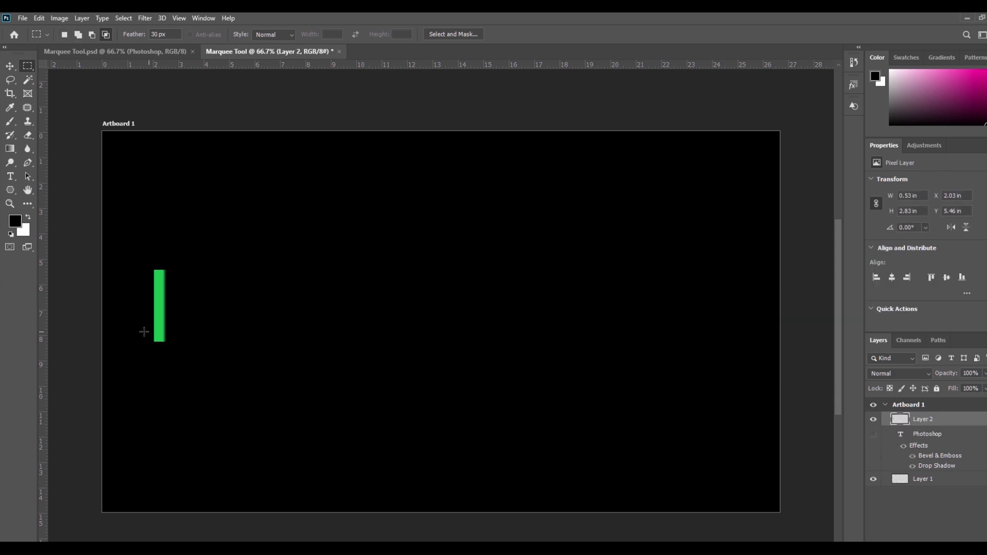
pyautogui.scroll(5, 141, 293)
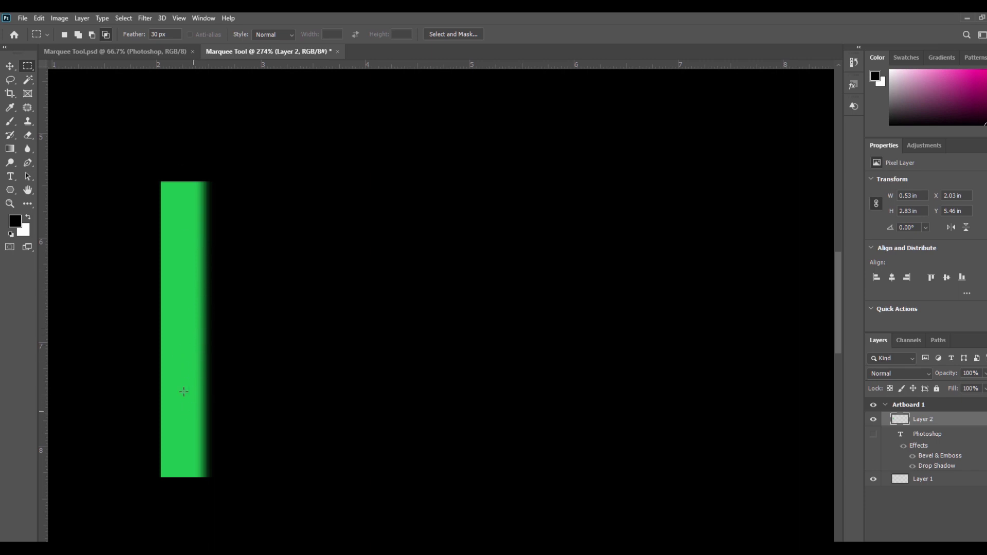
# Undo the strip copy and text hiding, and try another narrow marquee over the stem of the P with 30 px feather
pyautogui.hotkey('ctrl', 'z')
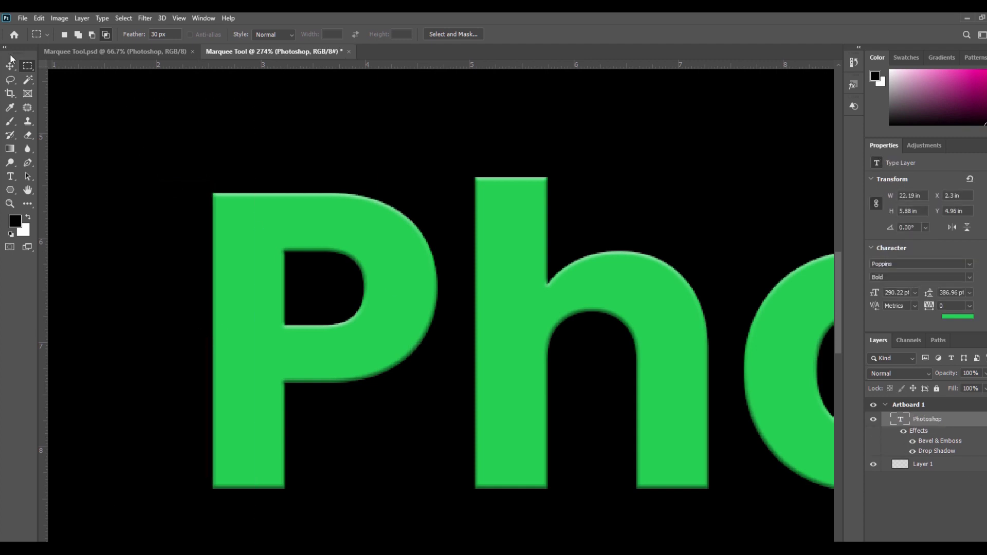
pyautogui.moveTo(187, 161); pyautogui.dragTo(248, 516)
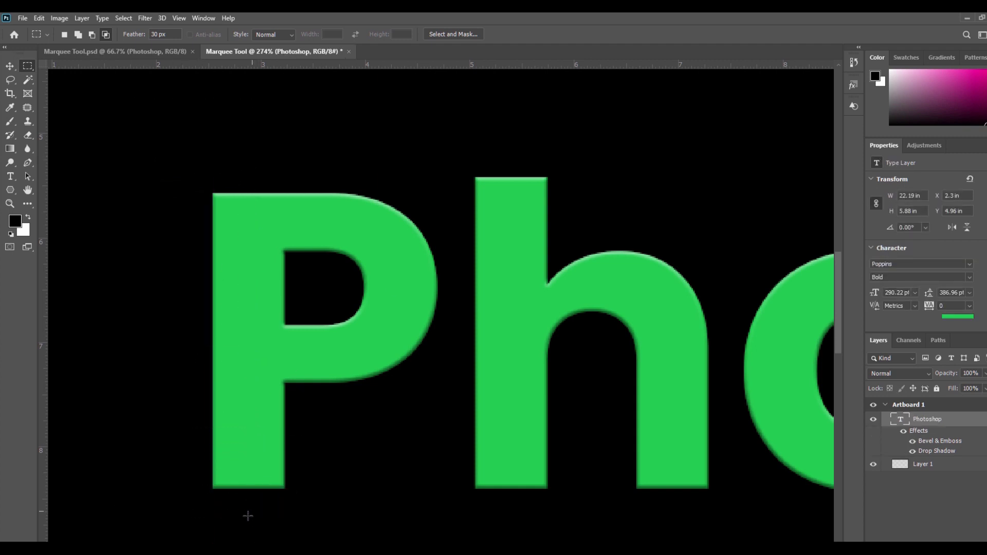
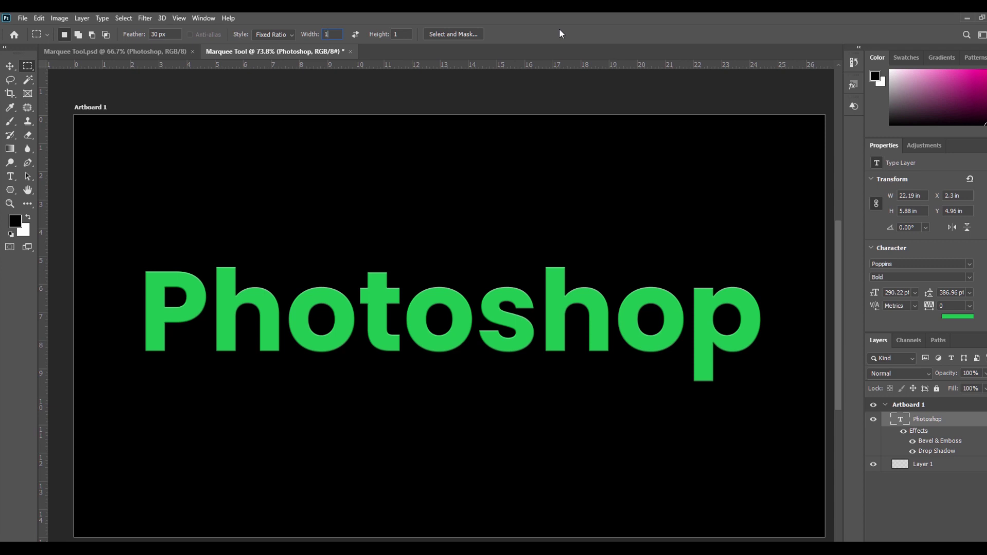
# Set Feather to 1 px, draw a 1:1 fixed-ratio square marquee over the middle letters and clear it
pyautogui.click(119, 31)
pyautogui.write('1')
pyautogui.press('Return')
pyautogui.moveTo(360, 236); pyautogui.dragTo(602, 453)
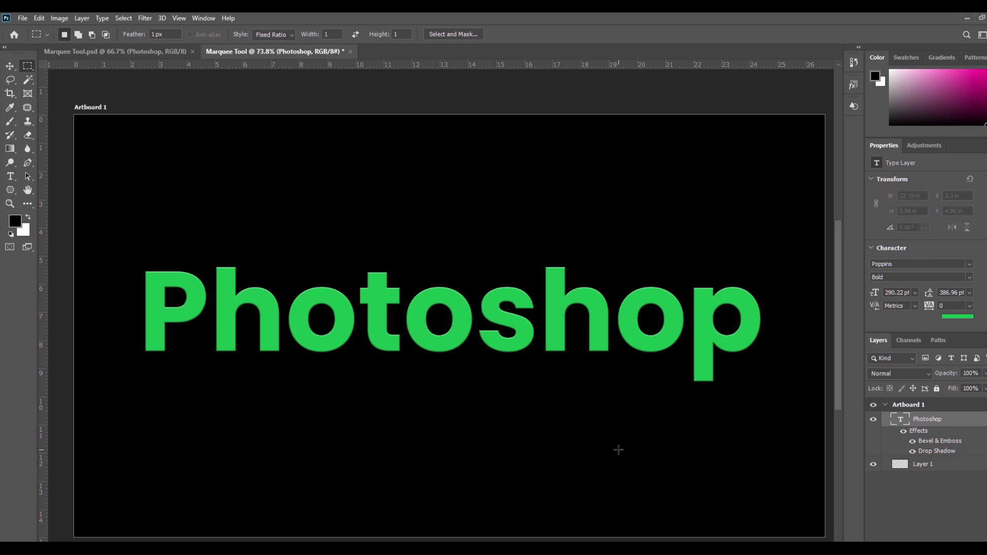
pyautogui.click(456, 75)
# Set the fixed ratio's height to 5 with width 1, draw a tall narrow marquee over the middle letters and clear it
pyautogui.click(399, 34)
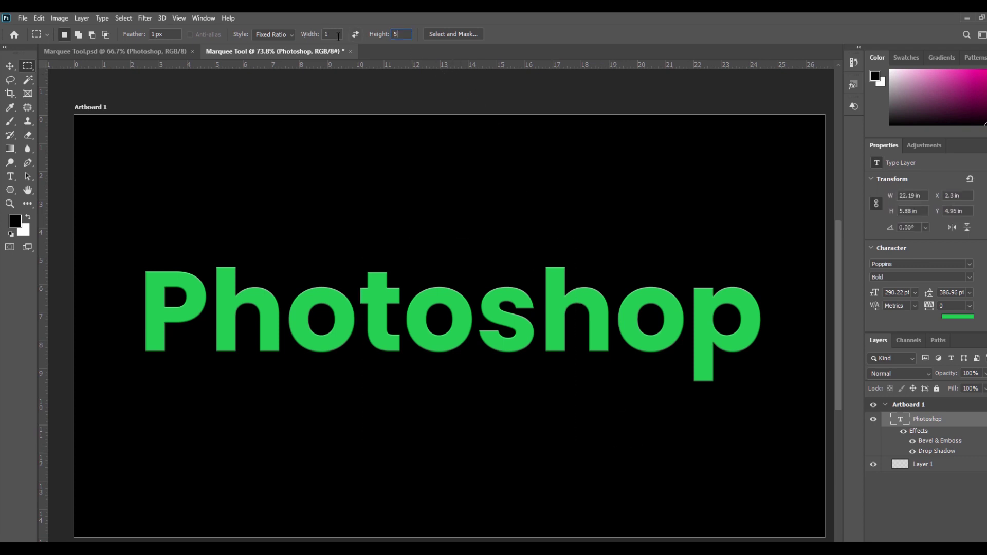
pyautogui.moveTo(352, 188); pyautogui.dragTo(517, 492)
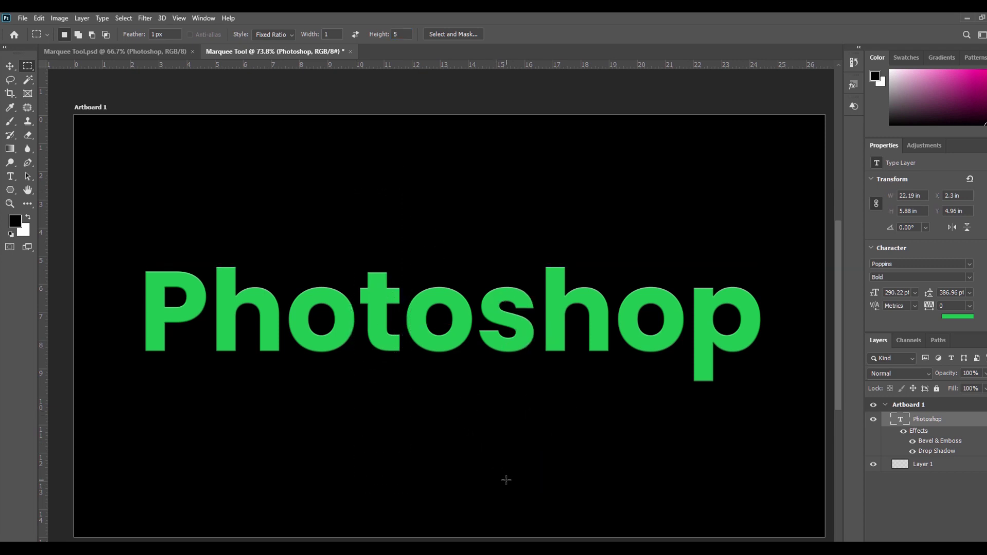
pyautogui.click(363, 265)
# Set the marquee style to Fixed Size at 512 px by 512 px and place the selection around the letters Ph
pyautogui.click(278, 35)
pyautogui.click(326, 34)
pyautogui.write('512')
pyautogui.press('Tab')
pyautogui.write('51')
pyautogui.moveTo(227, 238); pyautogui.dragTo(103, 200)
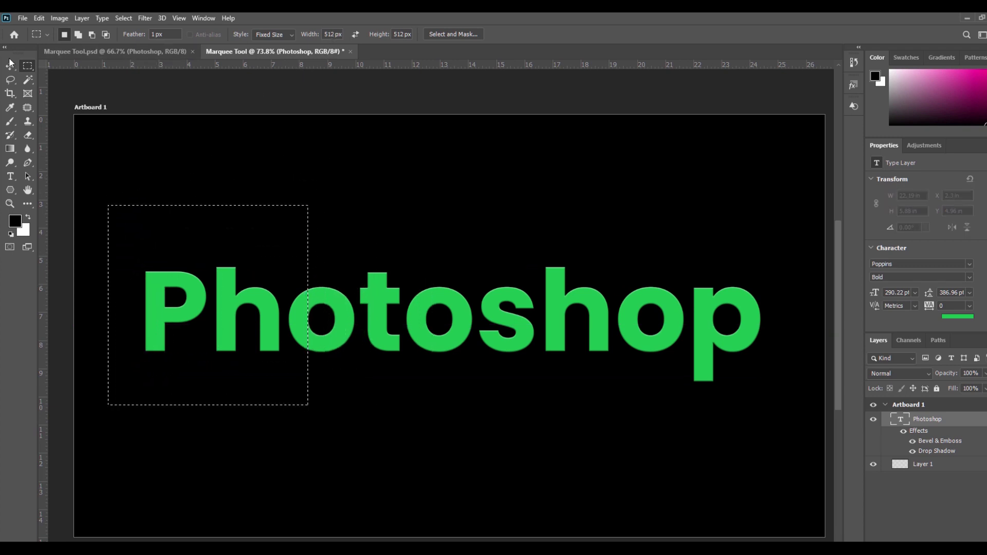
# Switch to the Elliptical Marquee tool and clear the square selection around the letters Ph
pyautogui.rightClick(27, 66)
pyautogui.click(77, 75)
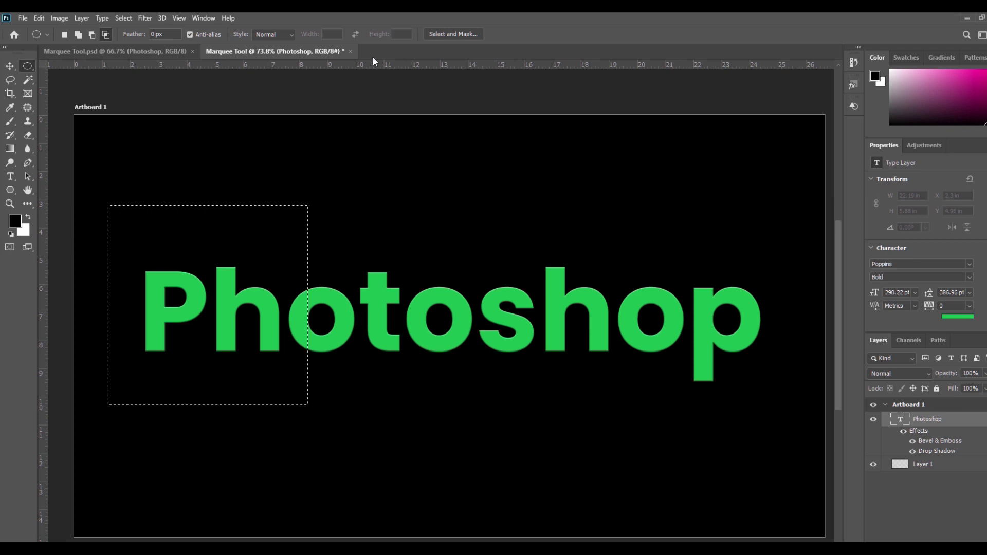
pyautogui.click(267, 237)
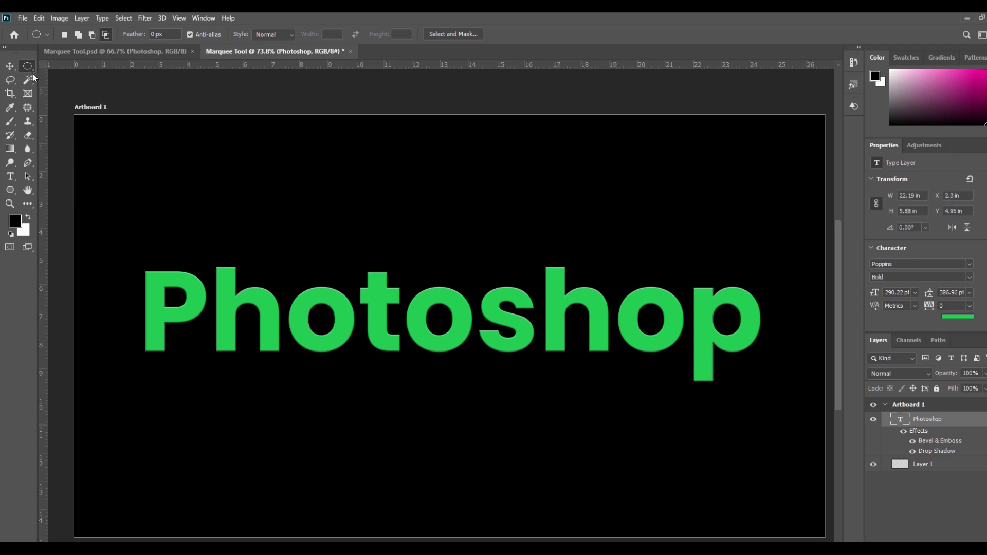
pyautogui.rightClick(30, 69)
pyautogui.click(68, 75)
pyautogui.rightClick(28, 67)
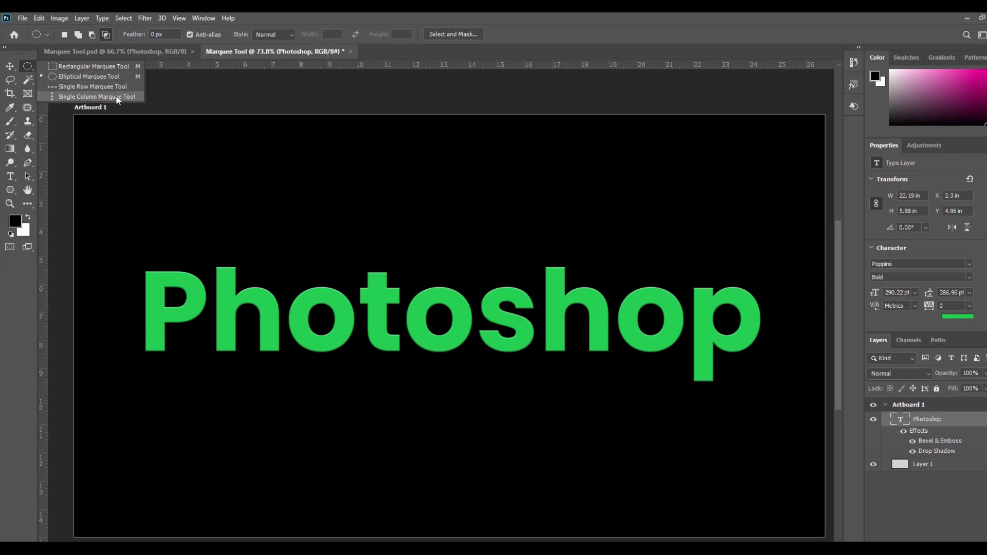
pyautogui.click(26, 64)
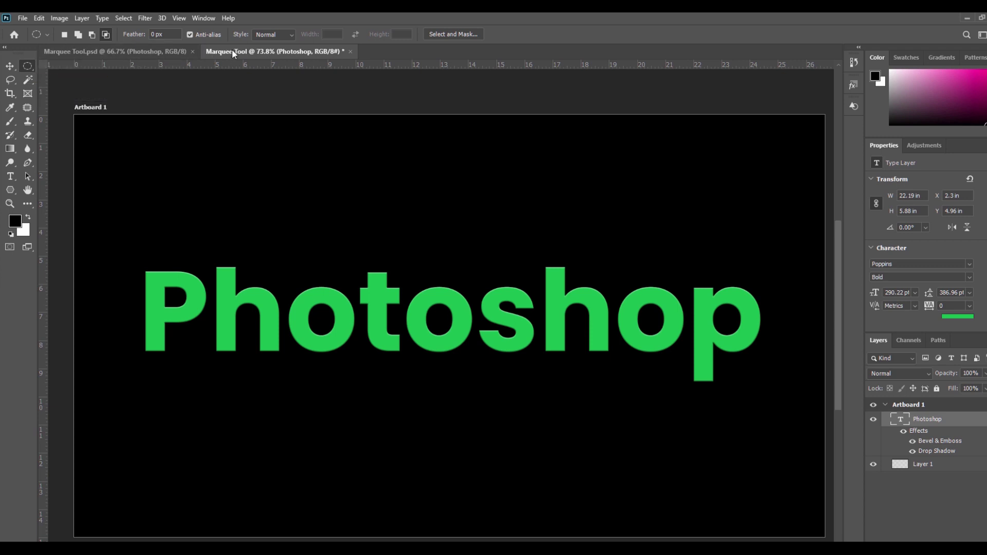
# Bring up the Marquee Tool.psd document and activate the Lasso tool
pyautogui.click(133, 50)
pyautogui.press('l')
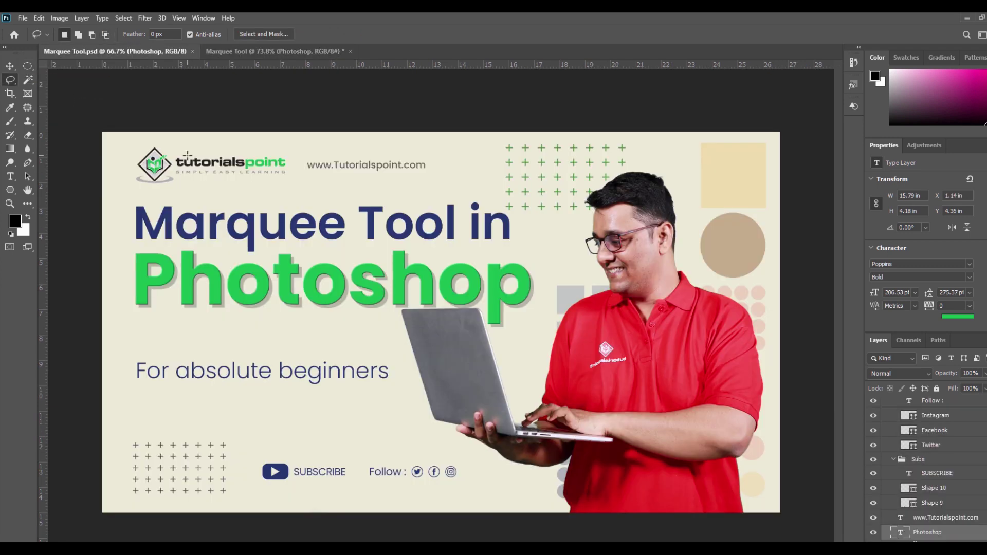